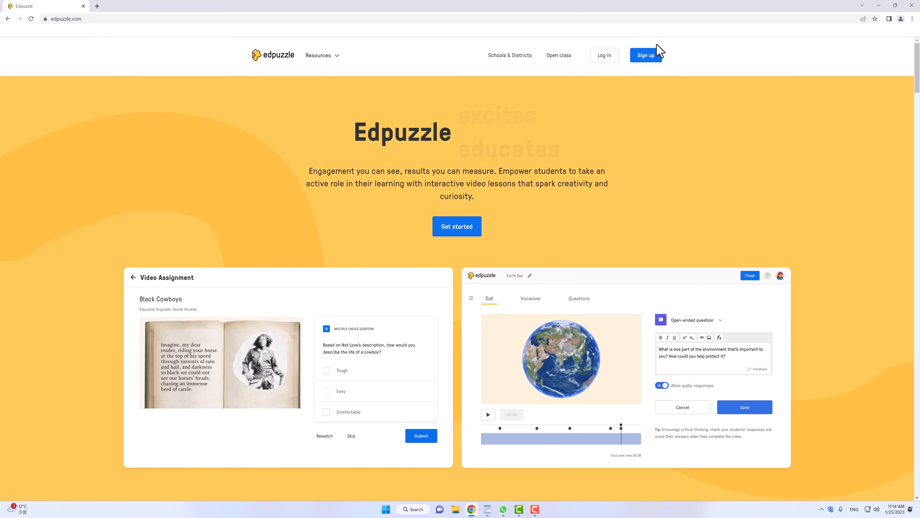
# - Start signing up for a teacher account with Google, using the prefilled account e-mail, and request the identity verification code
pyautogui.click(654, 52)
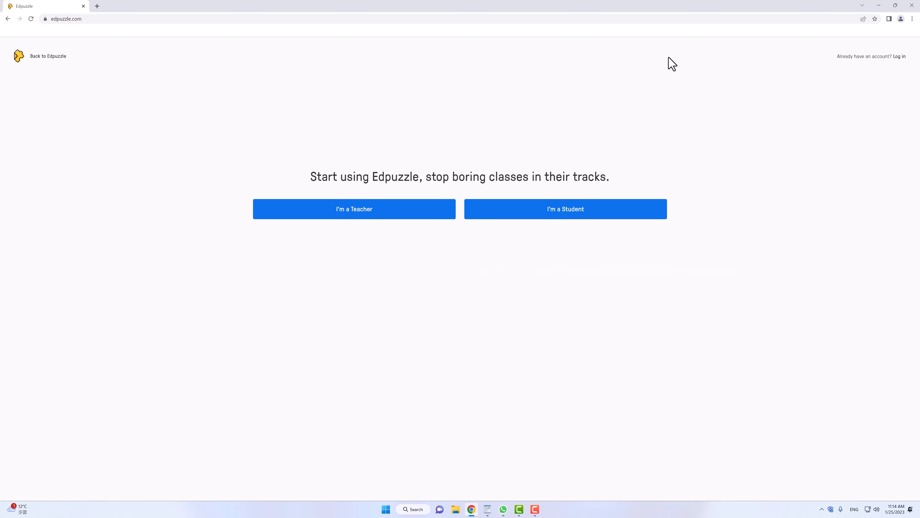
pyautogui.click(369, 218)
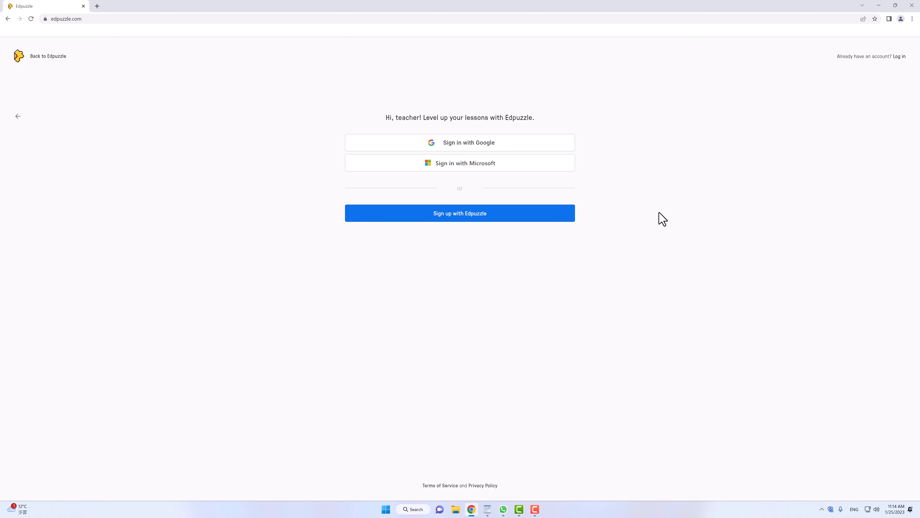
pyautogui.click(495, 144)
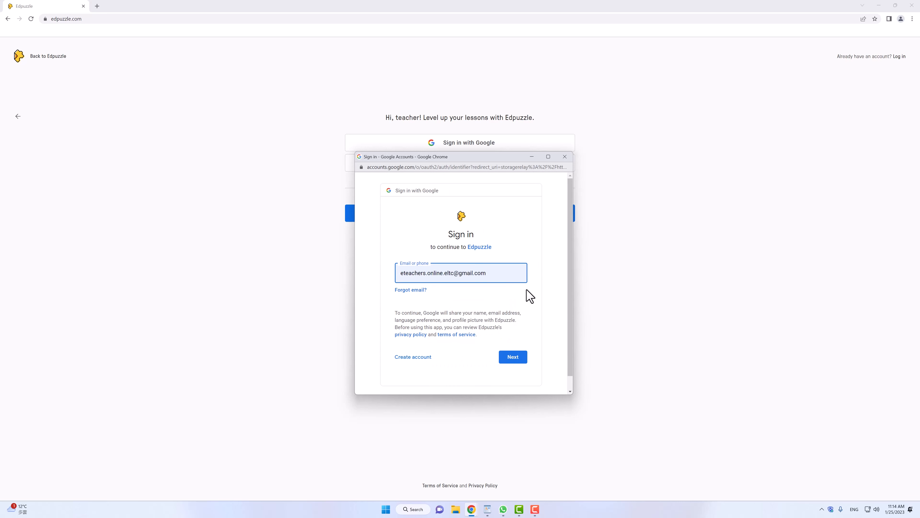
pyautogui.click(512, 358)
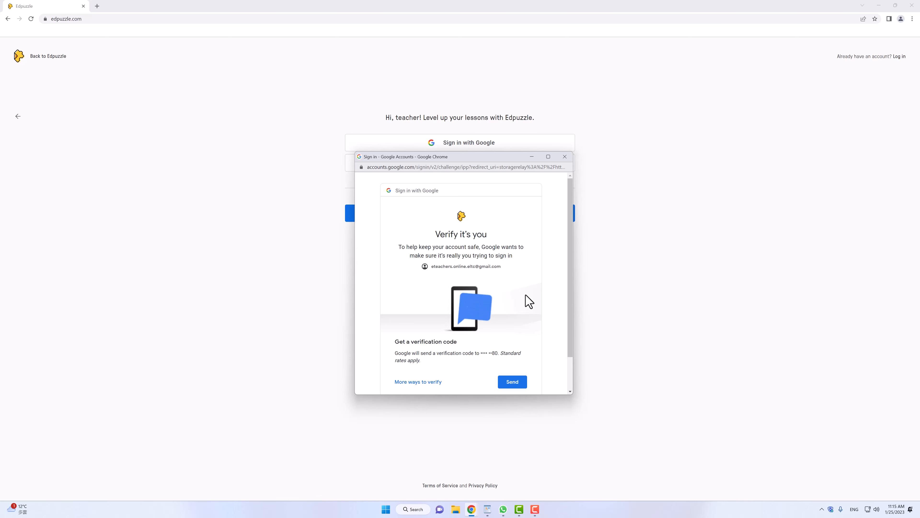
pyautogui.click(517, 385)
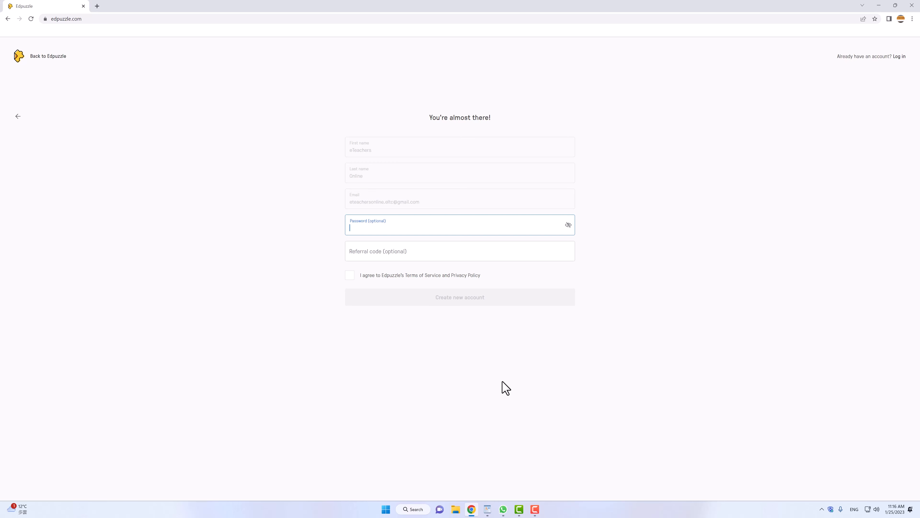
# - Create the account with the Terms of Service and Privacy Policy accepted, and choose "the education university of Hong Kong" as the school
pyautogui.click(350, 275)
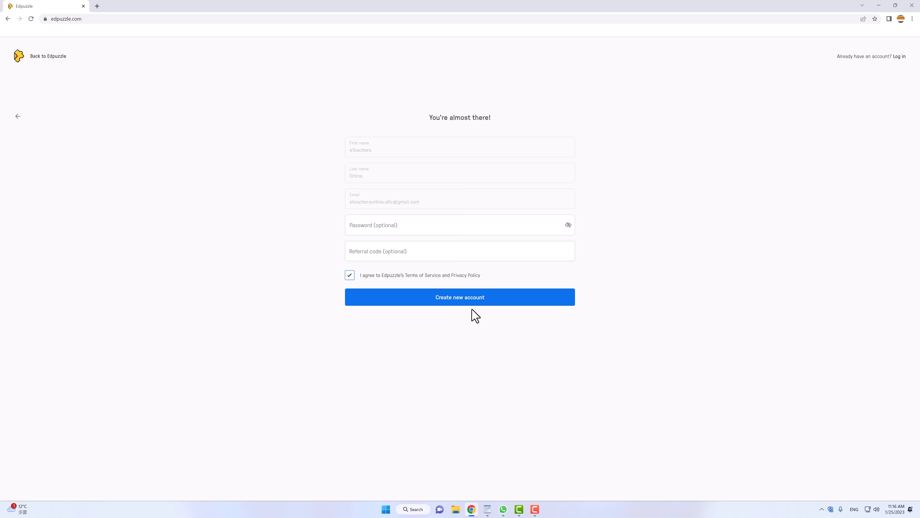
pyautogui.click(475, 300)
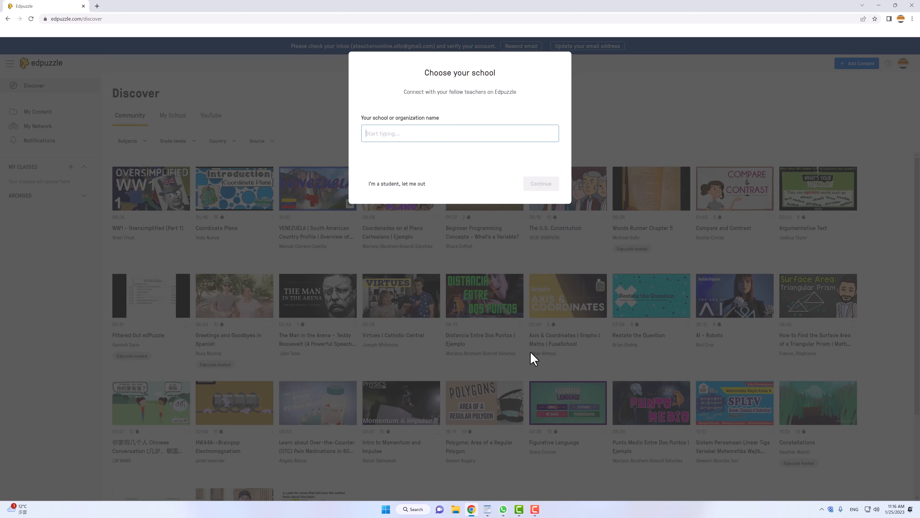
pyautogui.write('The Education University of Hong Kong')
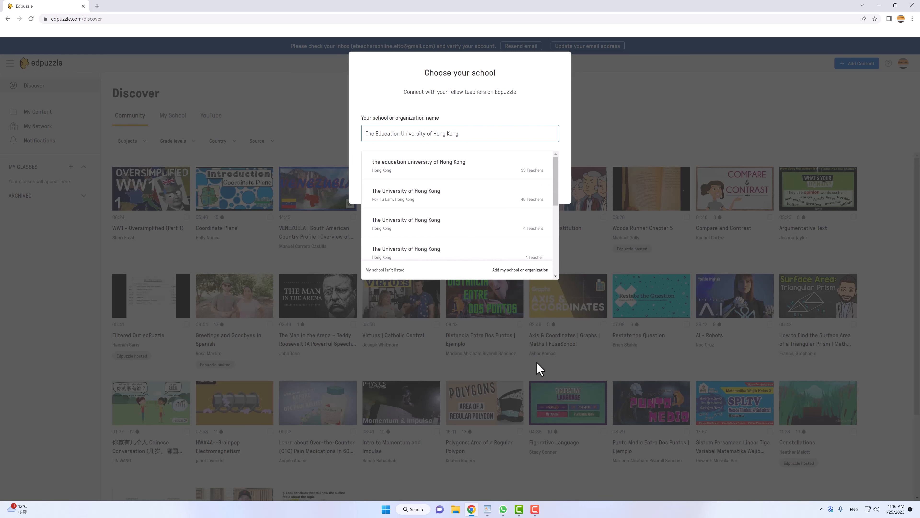
pyautogui.click(436, 177)
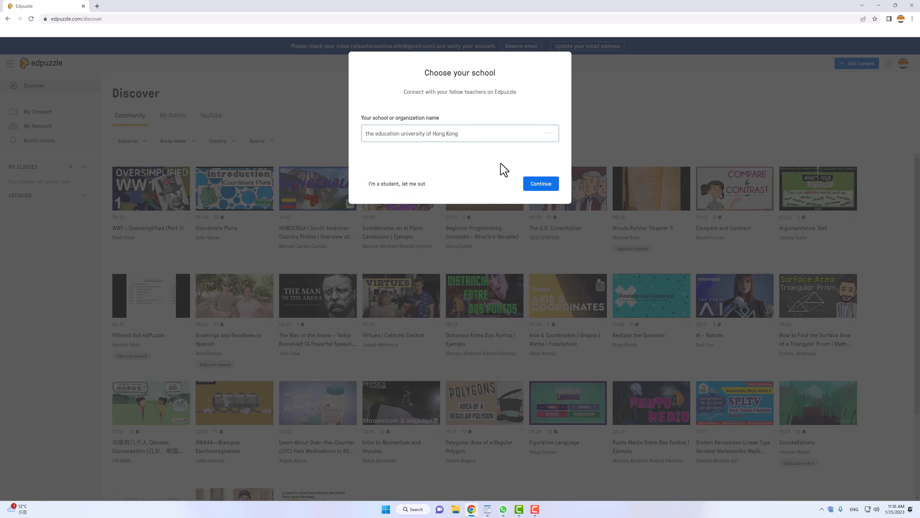
pyautogui.click(547, 185)
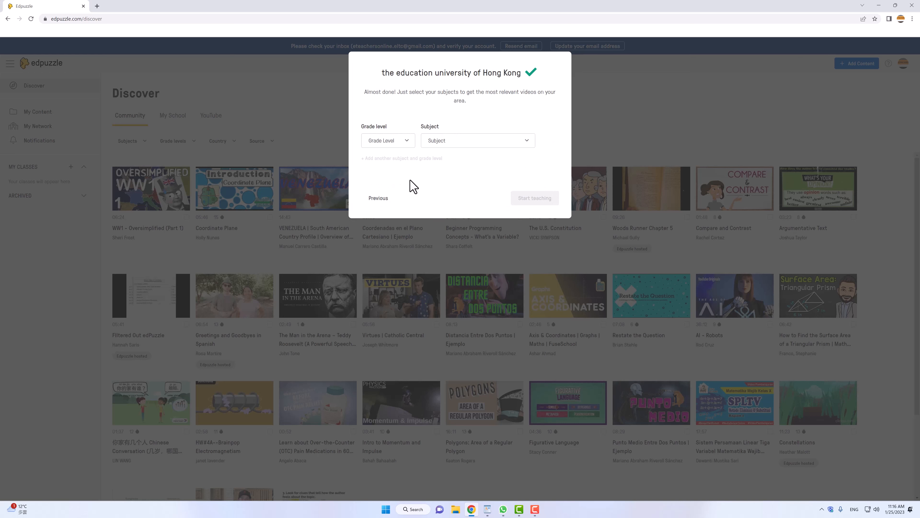
# - Set the first teaching entry to 10th grade with English as the subject
pyautogui.click(393, 145)
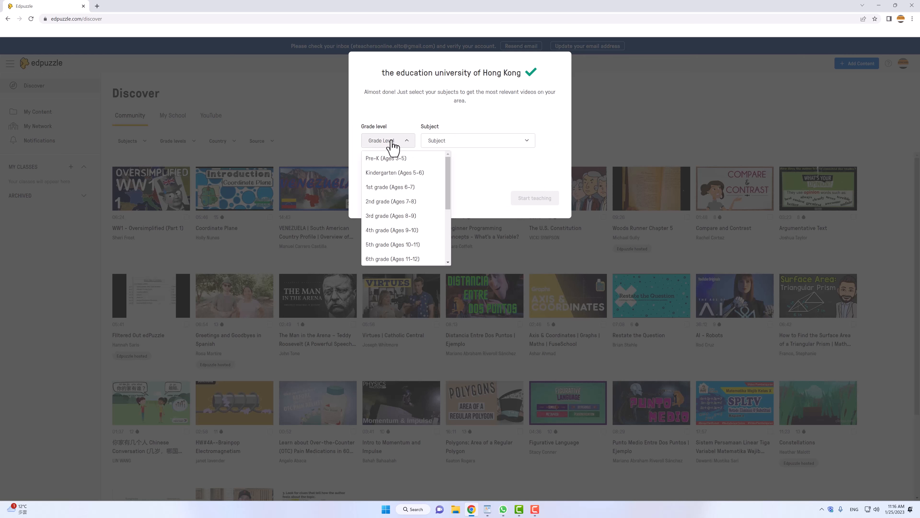
pyautogui.scroll(-3, 406, 218)
pyautogui.click(405, 211)
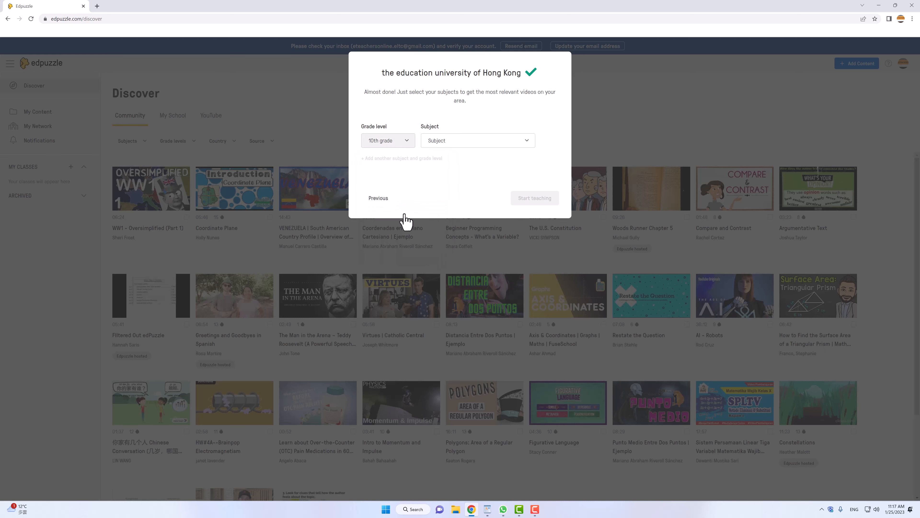
pyautogui.click(448, 144)
pyautogui.scroll(-3, 456, 225)
pyautogui.click(457, 261)
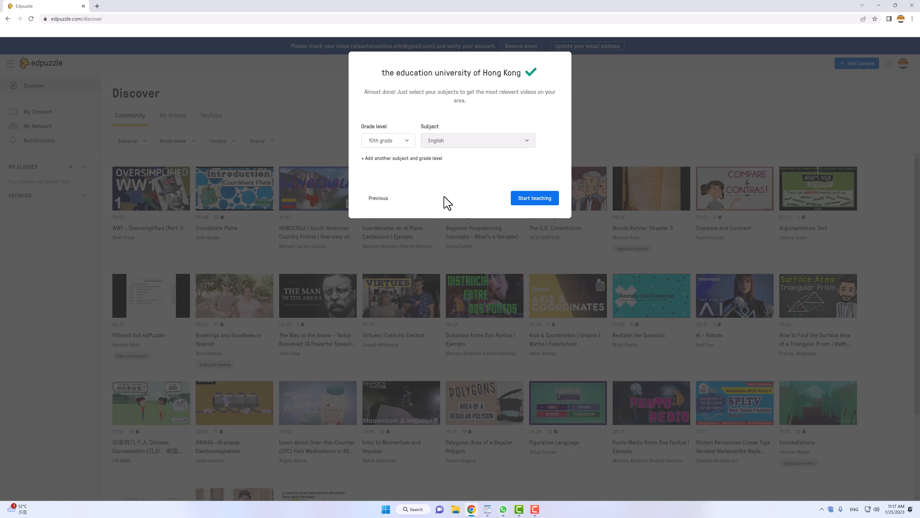
# - Add a second teaching entry for 12th grade English and finish the profile setup
pyautogui.click(436, 159)
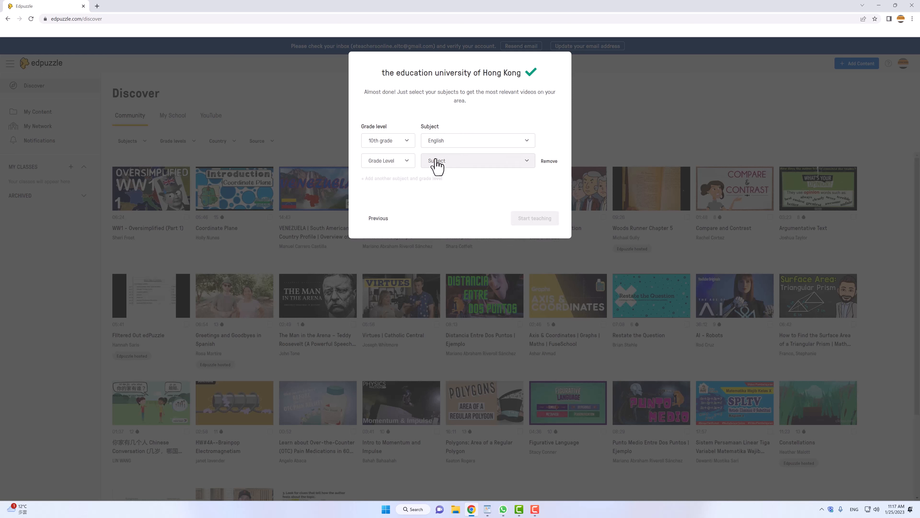
pyautogui.click(402, 164)
pyautogui.scroll(-3, 411, 217)
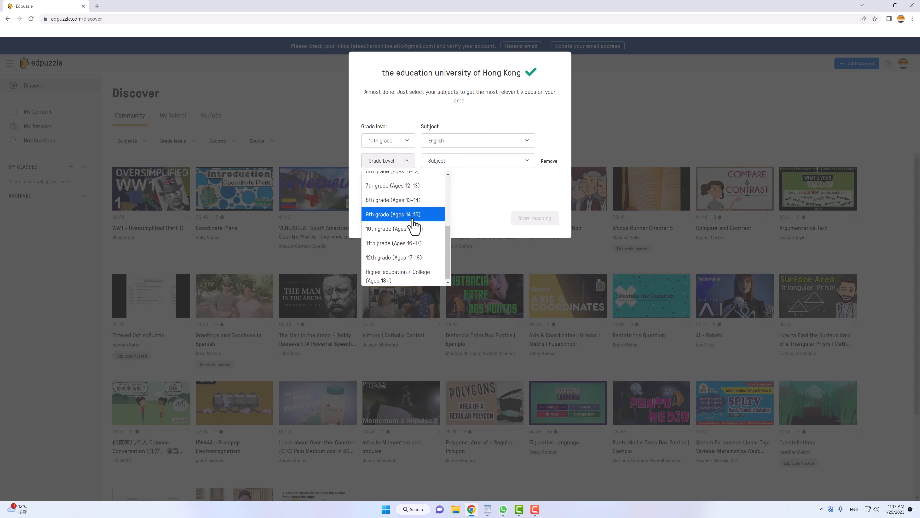
pyautogui.click(416, 258)
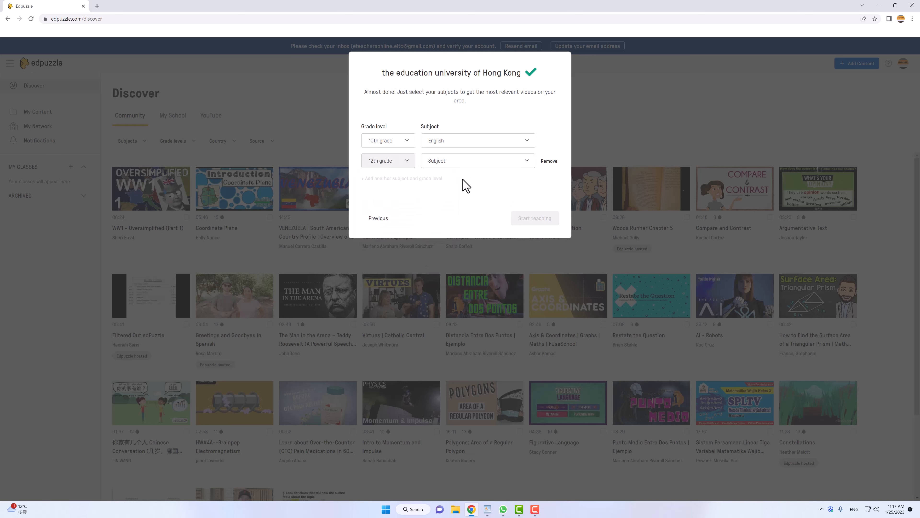
pyautogui.click(456, 168)
pyautogui.scroll(-3, 448, 225)
pyautogui.click(448, 230)
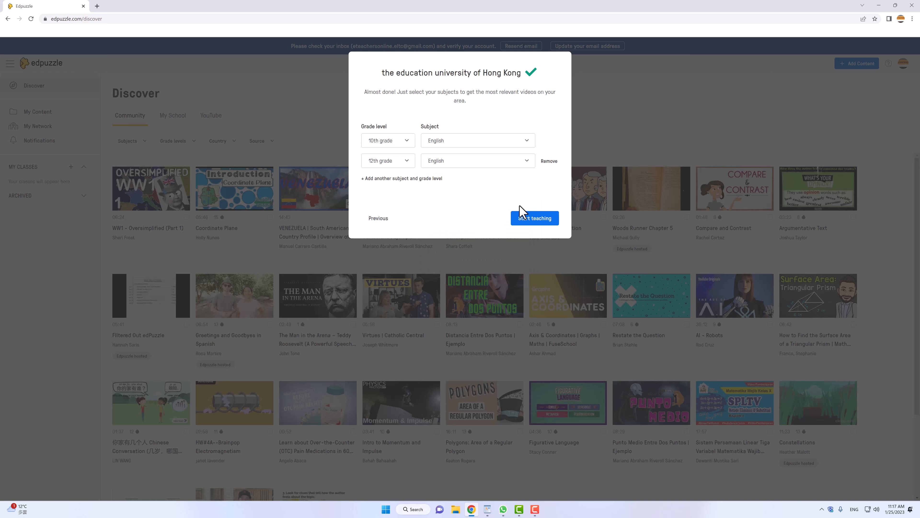
pyautogui.click(526, 219)
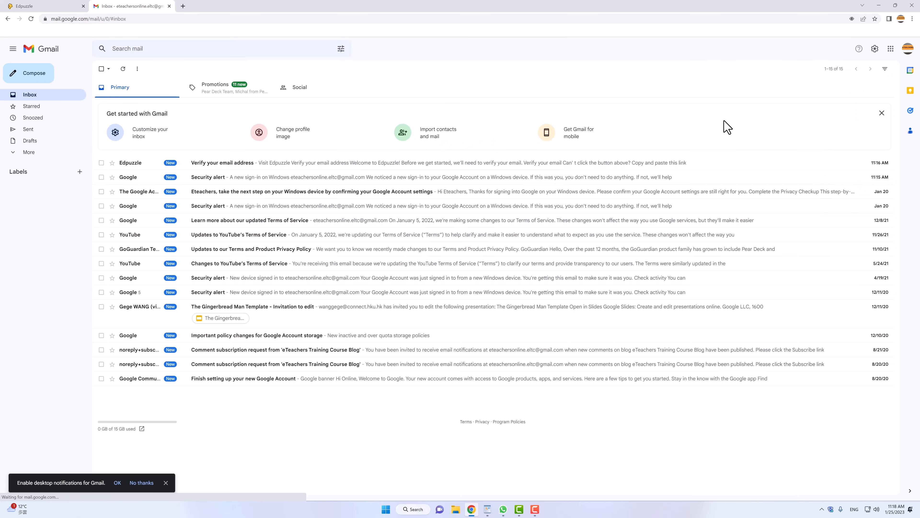
# - Verify the account's e-mail address through the Edpuzzle message in the Gmail inbox, and continue to Edpuzzle
pyautogui.click(131, 163)
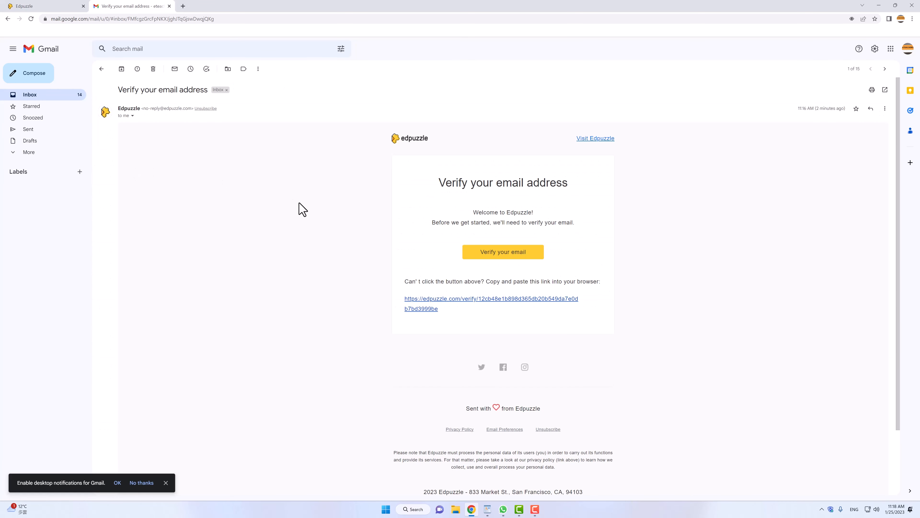
pyautogui.click(530, 251)
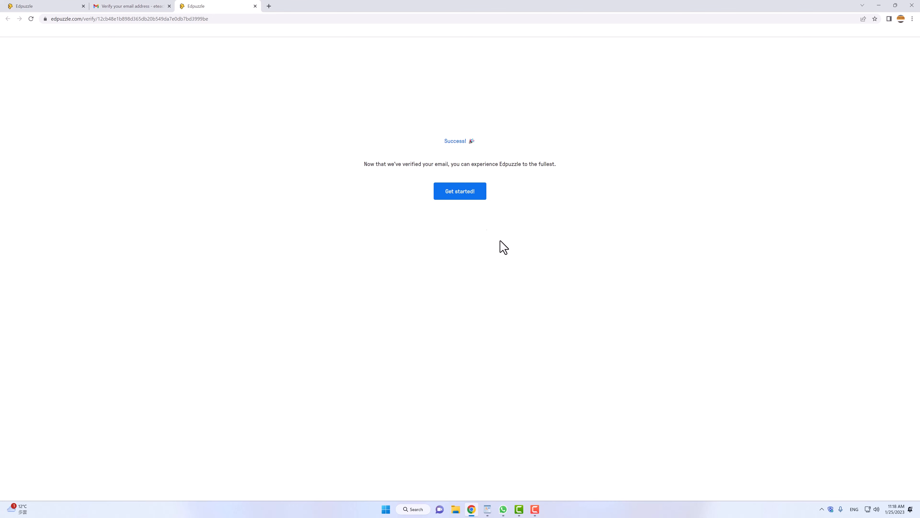
pyautogui.click(468, 196)
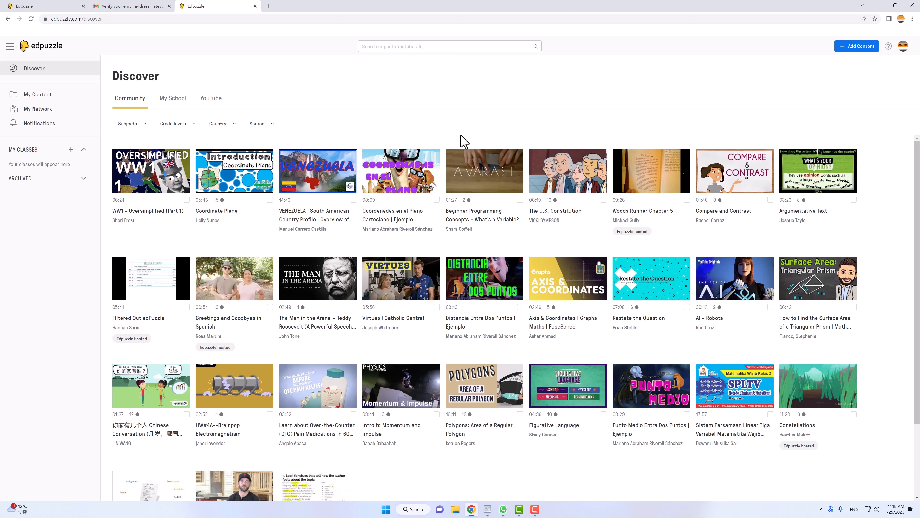
pyautogui.click(854, 47)
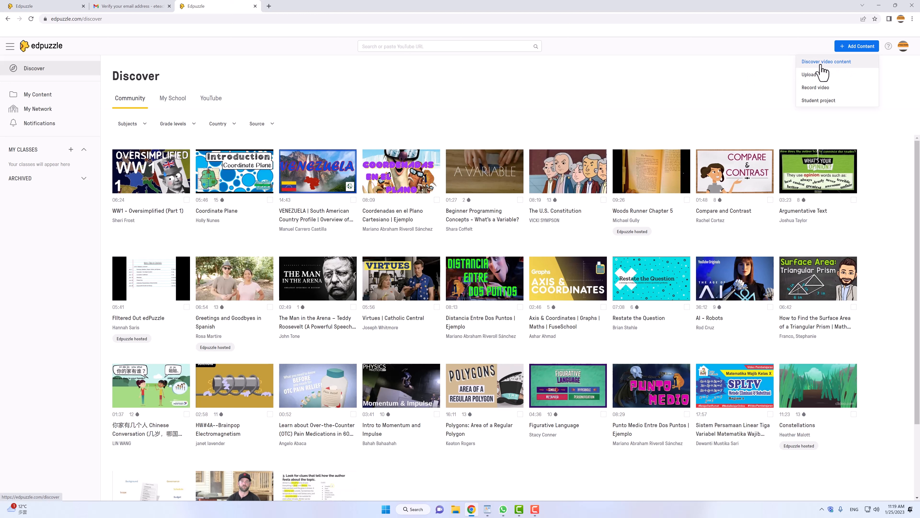
pyautogui.click(748, 83)
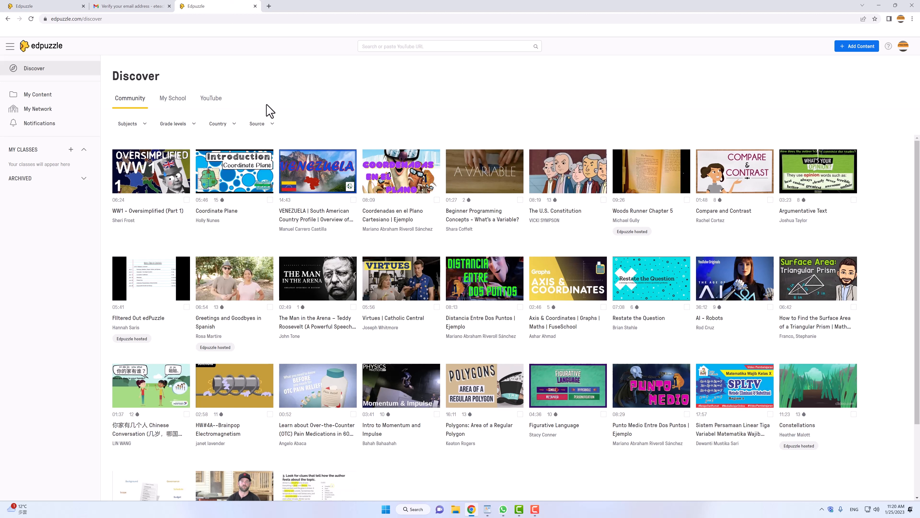
# - Search the community videos for "Confucius" and look through the results
pyautogui.click(385, 46)
pyautogui.write('Confucius')
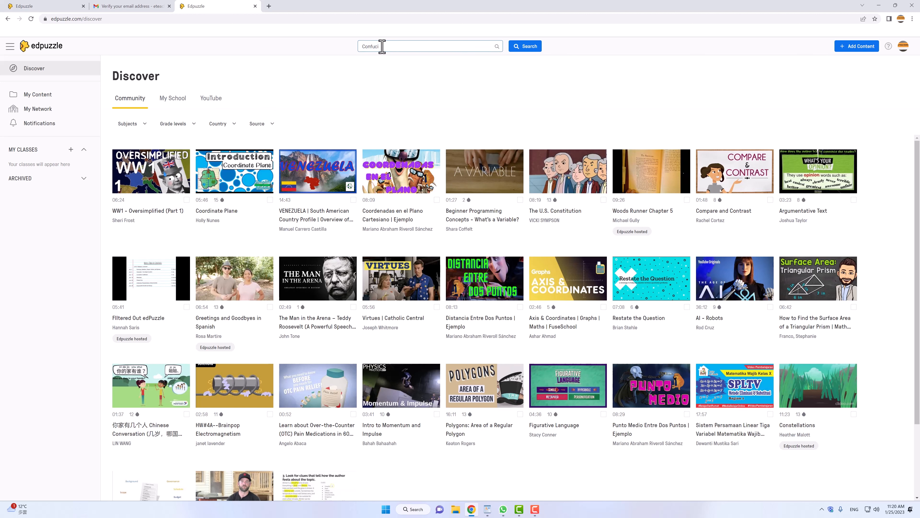
pyautogui.click(529, 46)
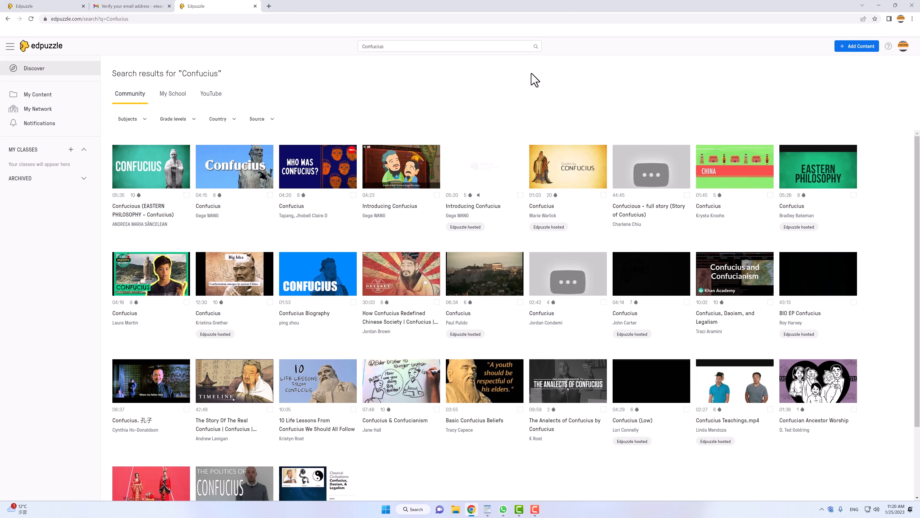
pyautogui.scroll(-2, 667, 312)
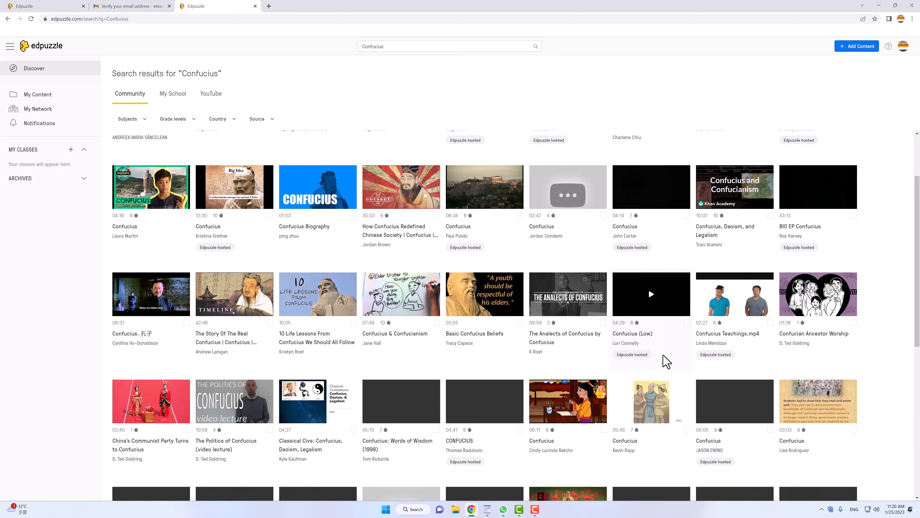
pyautogui.scroll(-6, 666, 360)
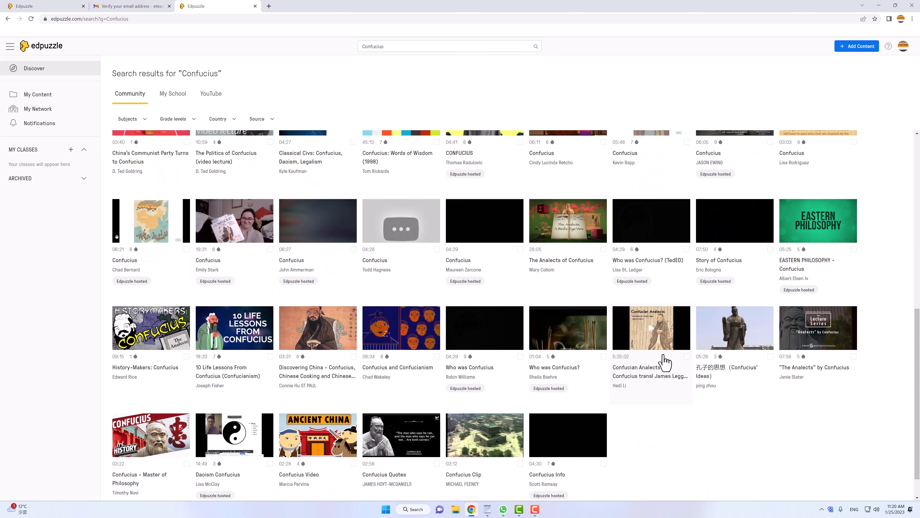
pyautogui.scroll(5, 666, 361)
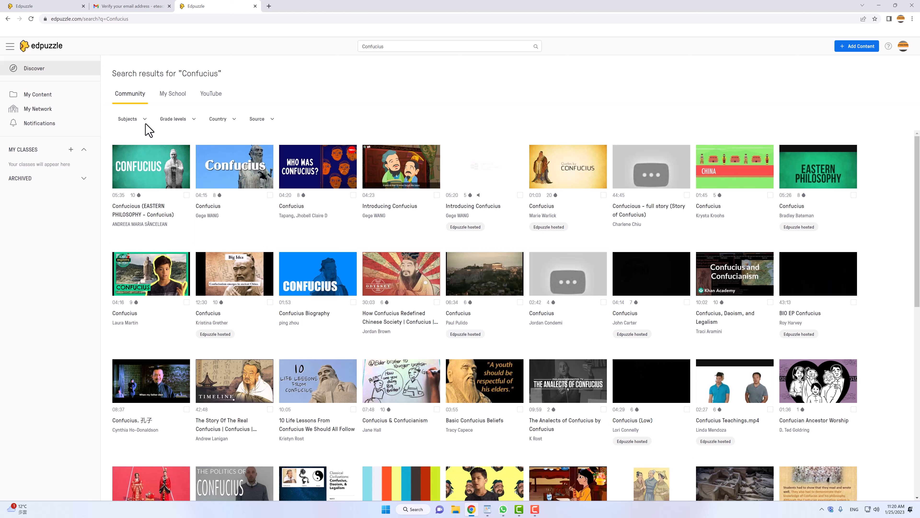
# - Filter the Confucius results by the subject English and the grade levels 10th grade and 12th grade
pyautogui.click(125, 119)
pyautogui.click(140, 136)
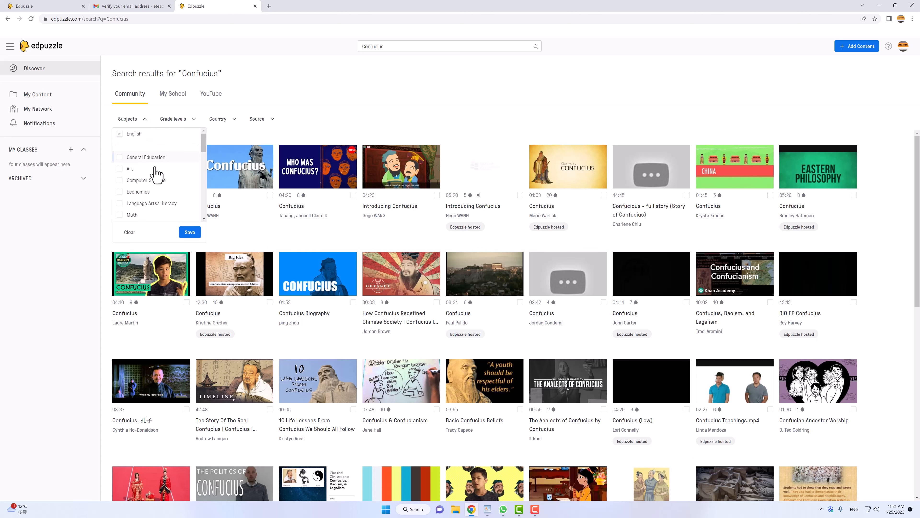
pyautogui.click(188, 232)
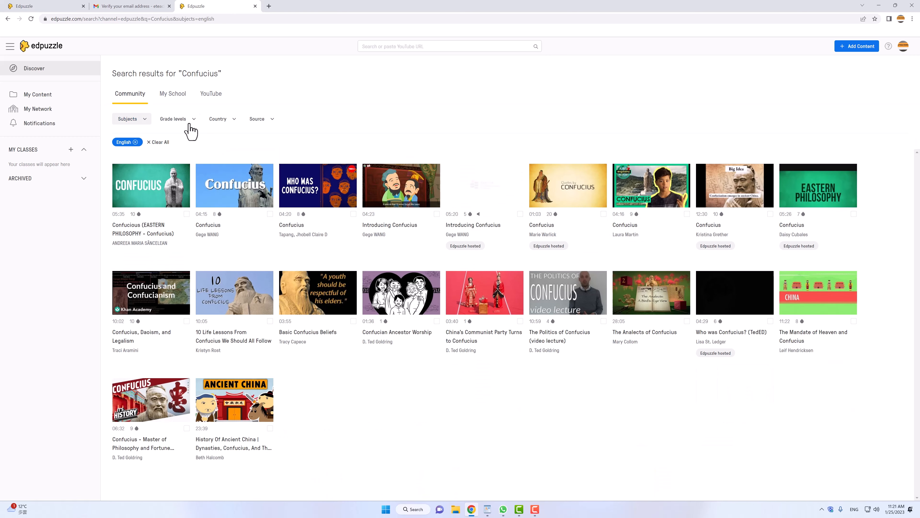
pyautogui.click(191, 119)
pyautogui.click(197, 135)
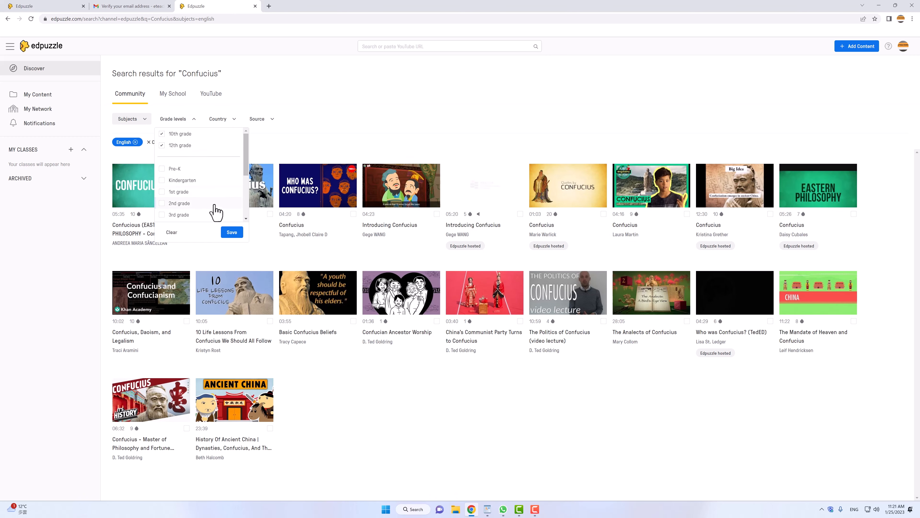
pyautogui.click(231, 232)
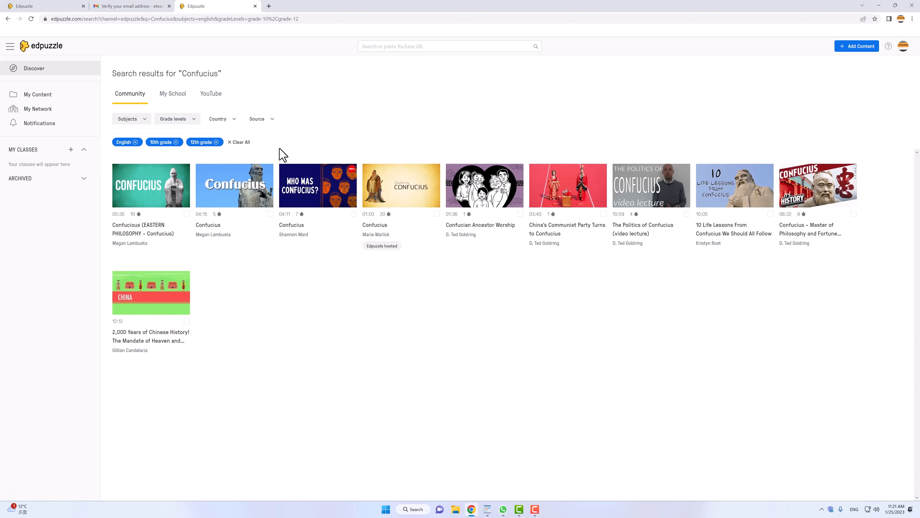
# - Examine the country and source filter options for the Confucius results without applying any
pyautogui.click(228, 123)
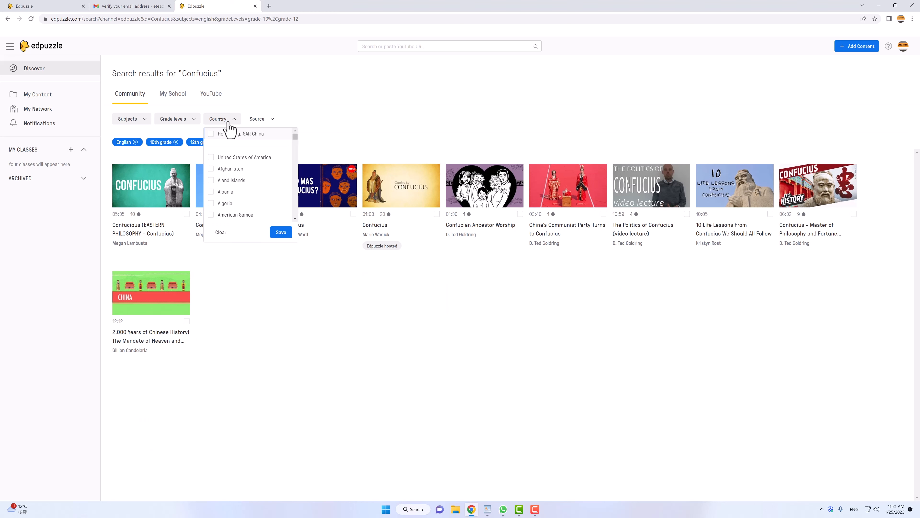
pyautogui.click(324, 129)
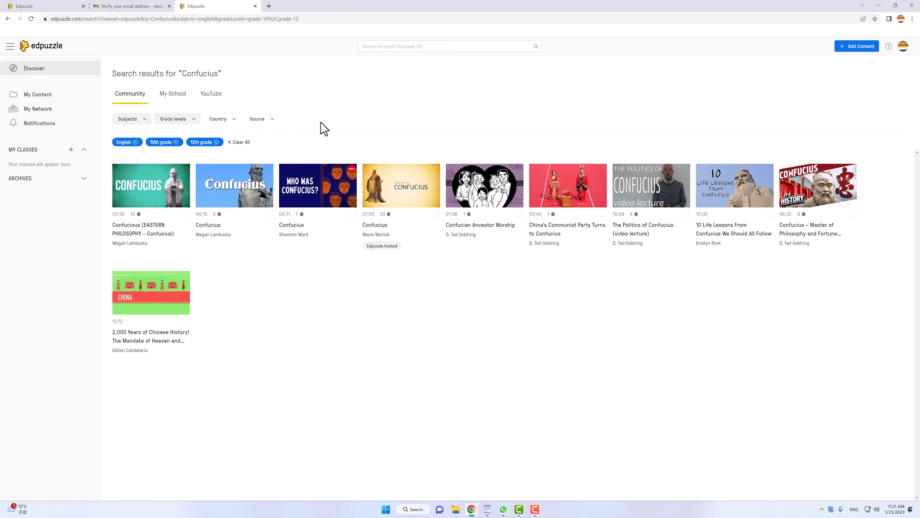
pyautogui.click(271, 123)
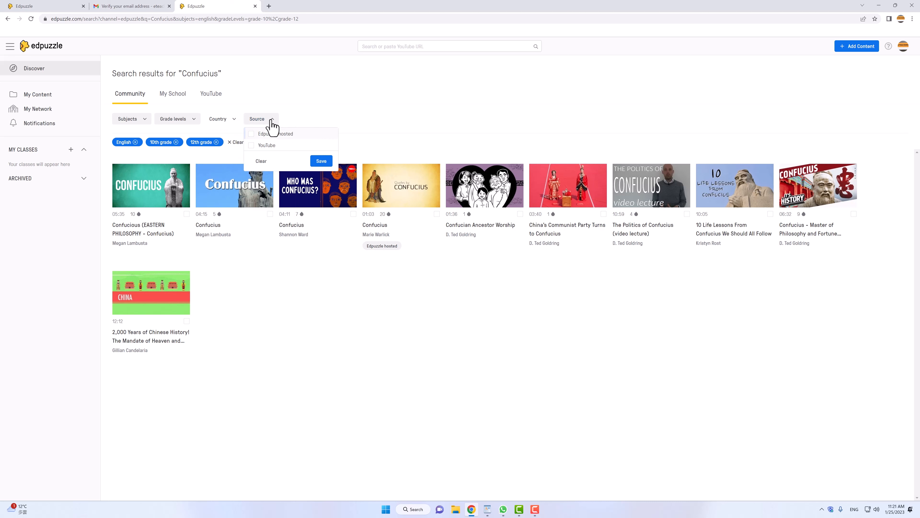
pyautogui.click(303, 123)
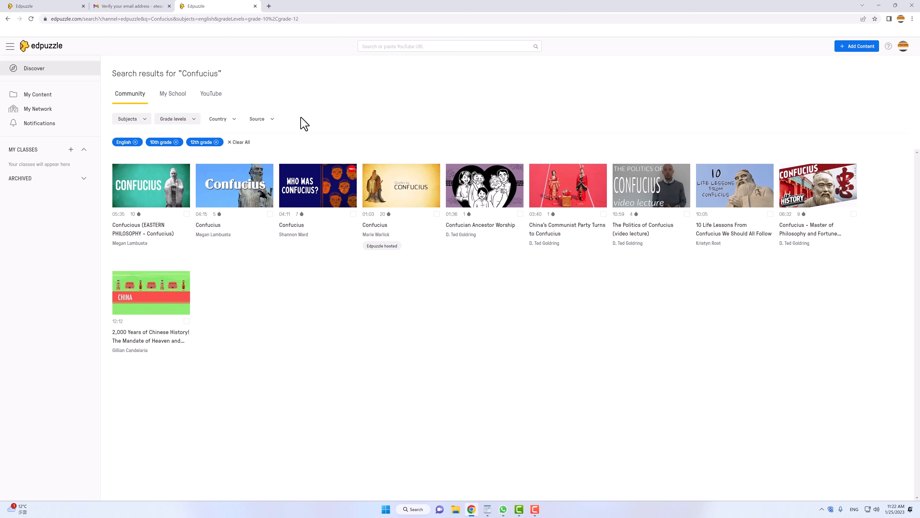
# - Preview the community video "Confucious (EASTERN PHILOSOPHY - Confucius)", pausing playback and rewinding it a few seconds
pyautogui.click(157, 189)
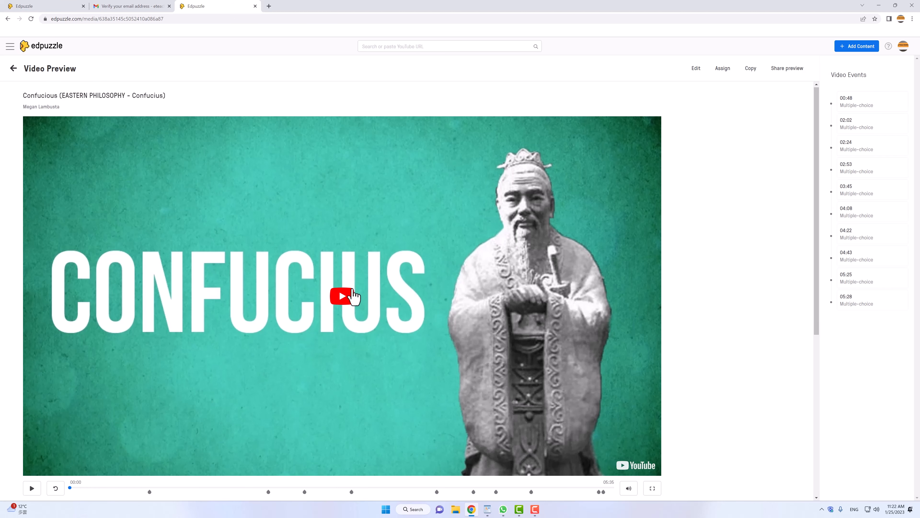
pyautogui.click(344, 297)
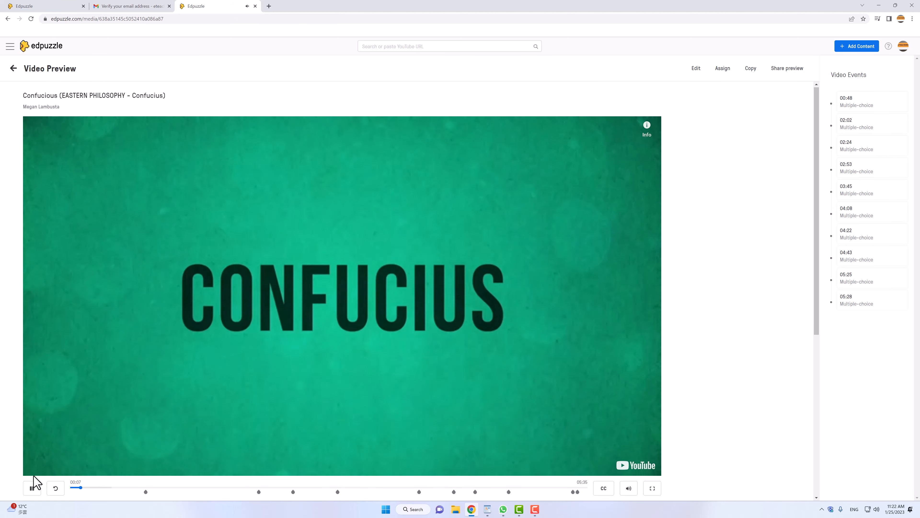
pyautogui.click(32, 493)
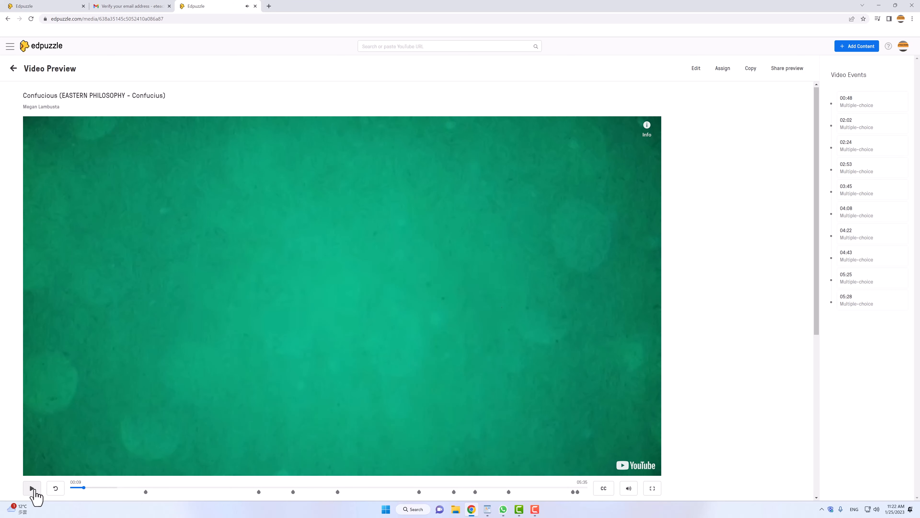
pyautogui.click(55, 488)
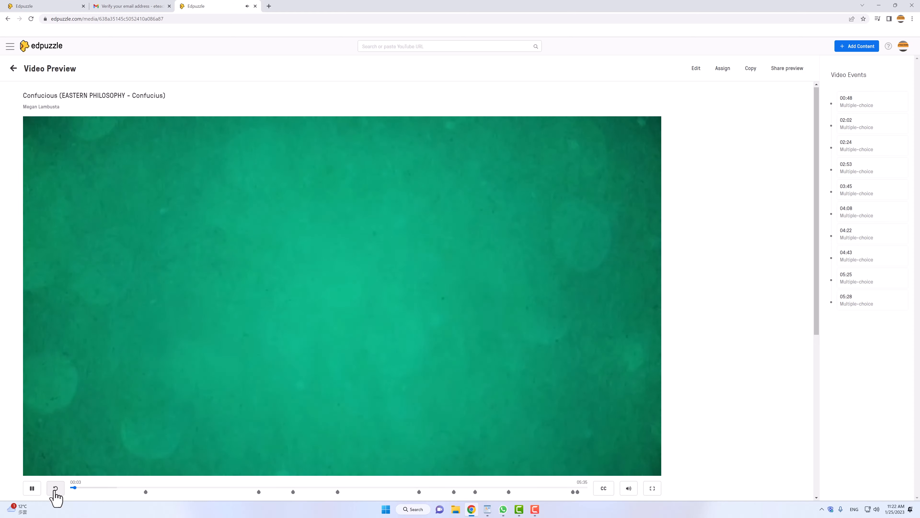
# - Watch the preview muted with English captions in full screen, and return to the normal view
pyautogui.click(610, 494)
pyautogui.click(610, 423)
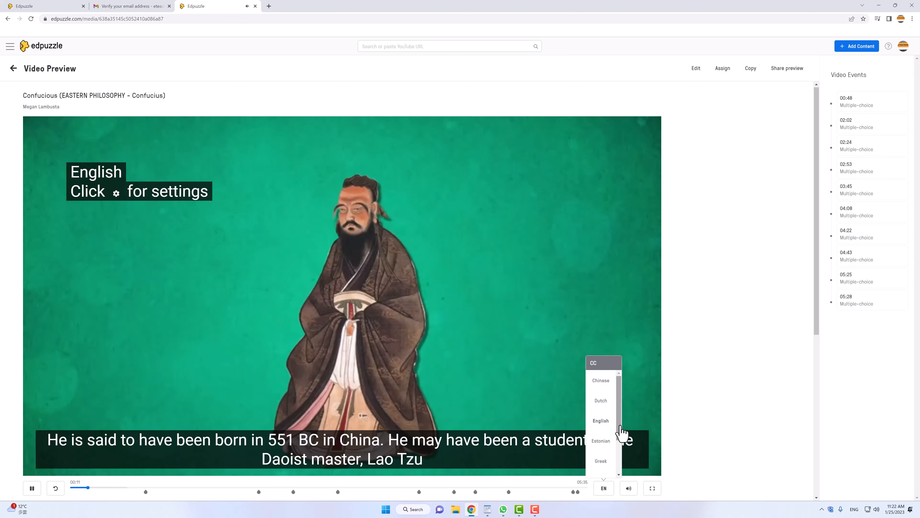
pyautogui.click(628, 487)
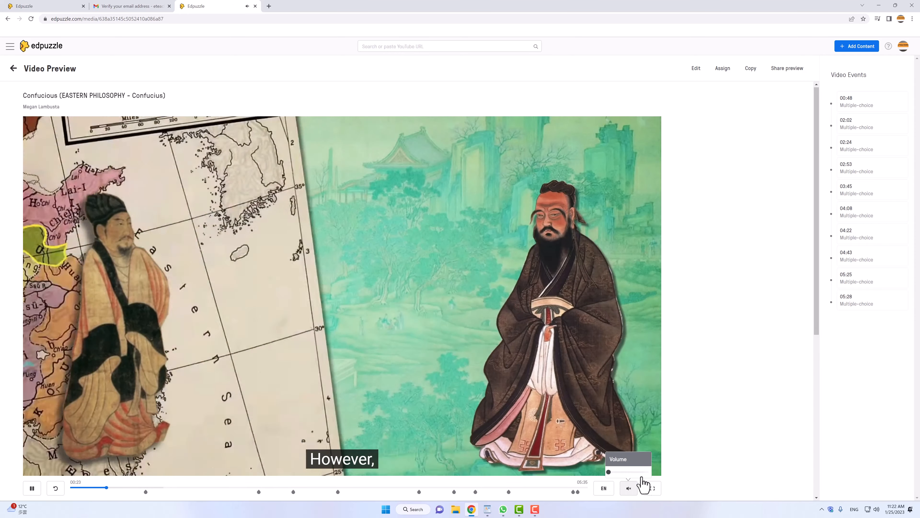
pyautogui.click(653, 488)
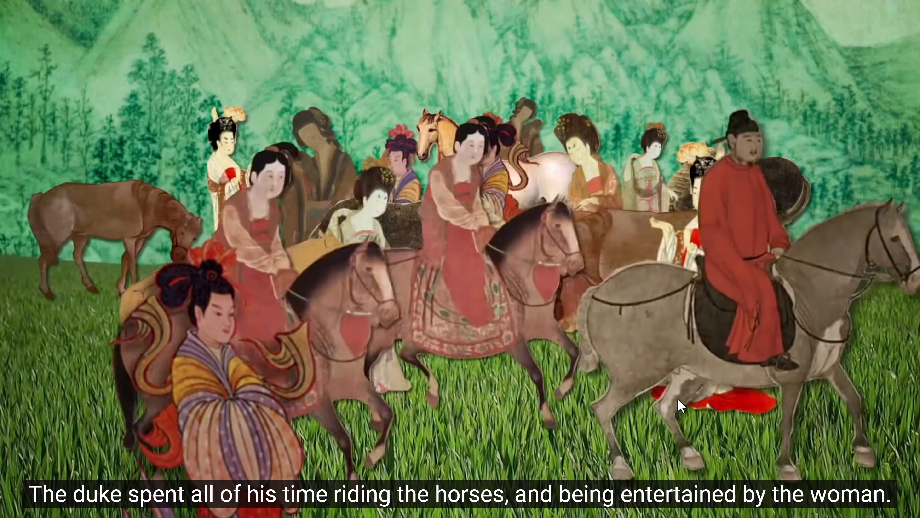
pyautogui.press('Escape')
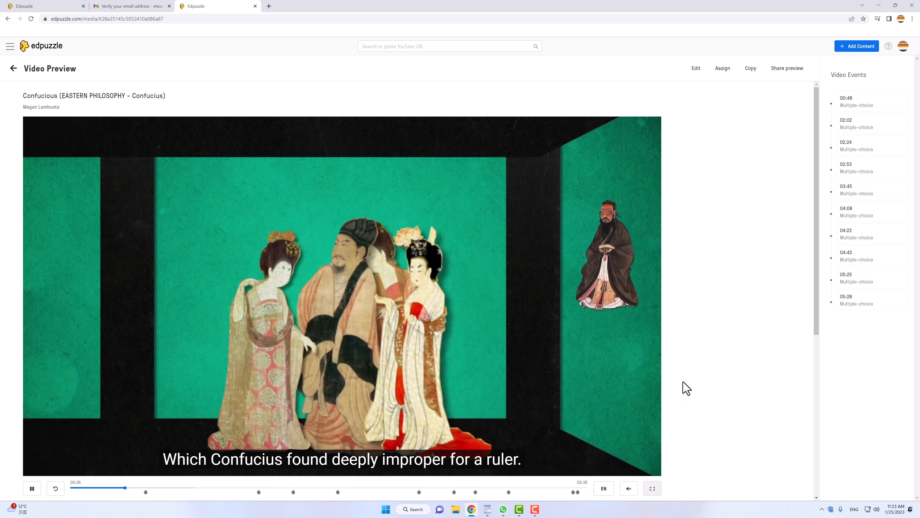
# - Look through the video's other versions and similar videos, and open the version titled "Confucianism"
pyautogui.scroll(-5, 686, 388)
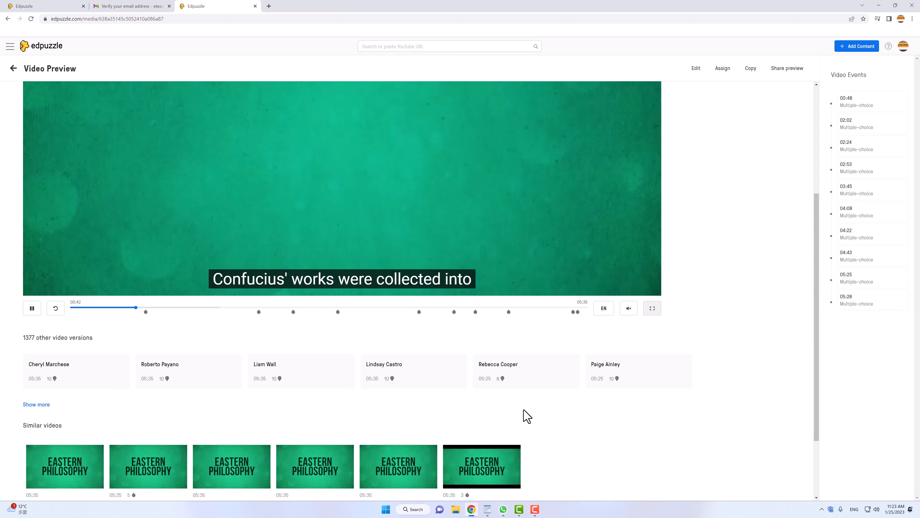
pyautogui.scroll(-2, 527, 416)
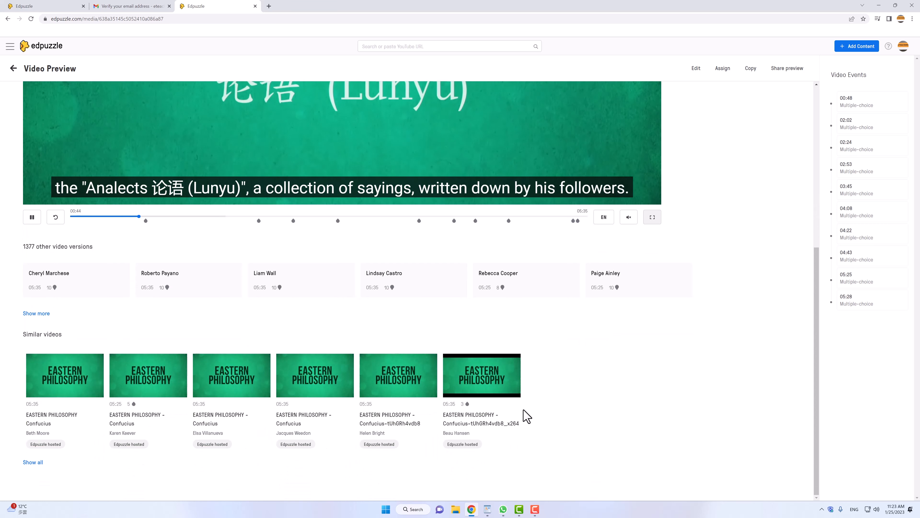
pyautogui.scroll(1, 527, 416)
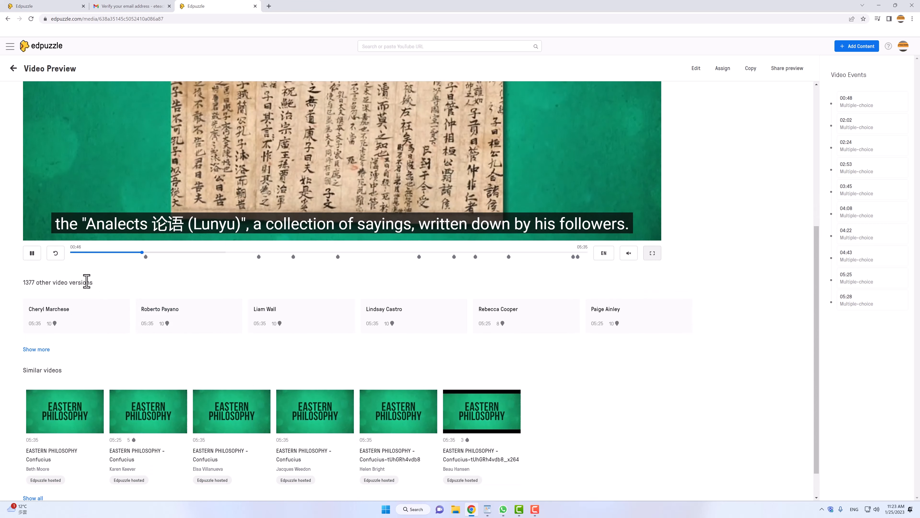
pyautogui.click(72, 316)
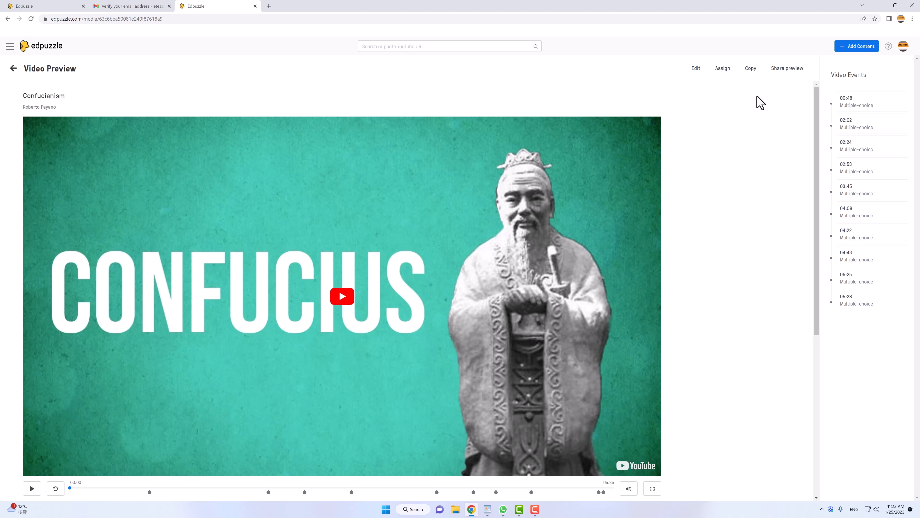
# - Start adding new content by uploading a video
pyautogui.click(858, 49)
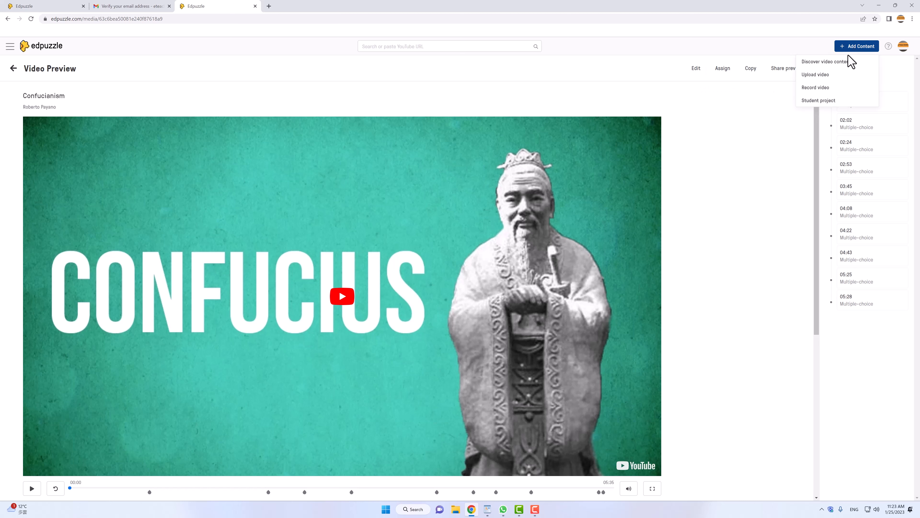
pyautogui.click(828, 76)
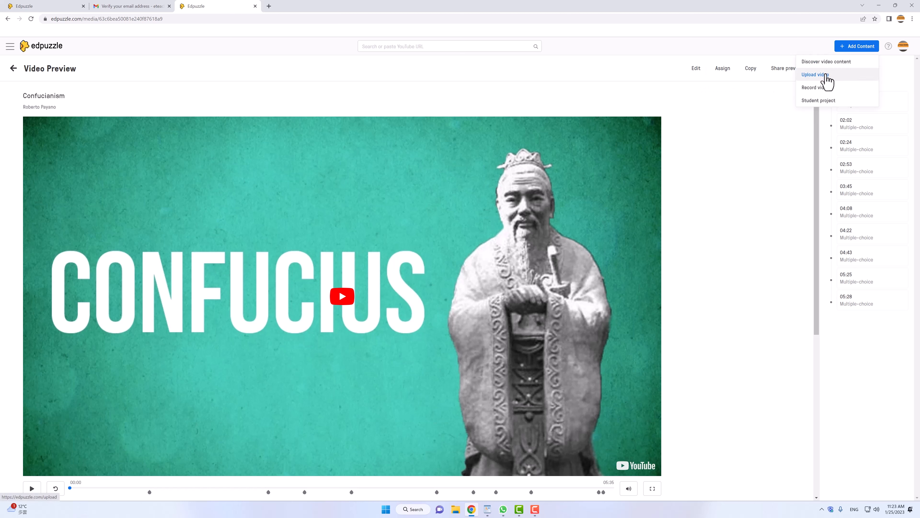
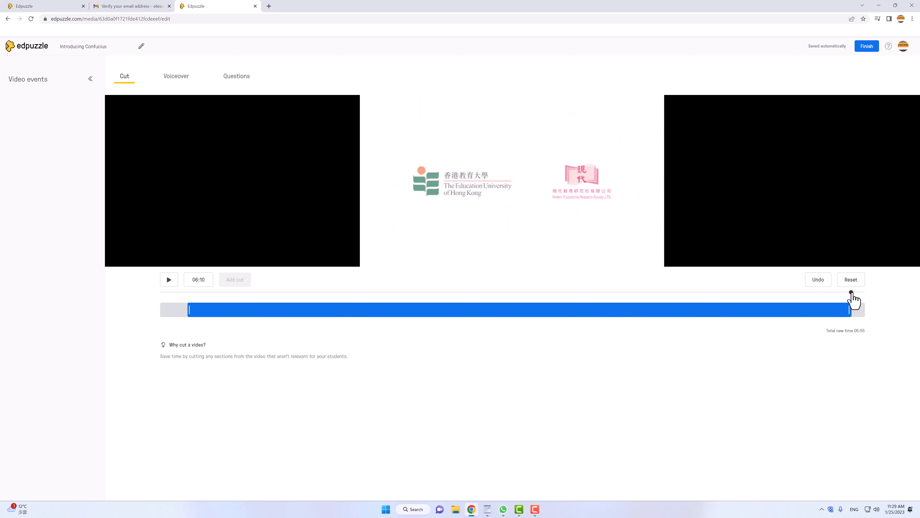
# - Add a cut at 02:50 in "Introducing Confucius" and remove the section from 02:27 to 02:50
pyautogui.moveTo(851, 292); pyautogui.dragTo(480, 286)
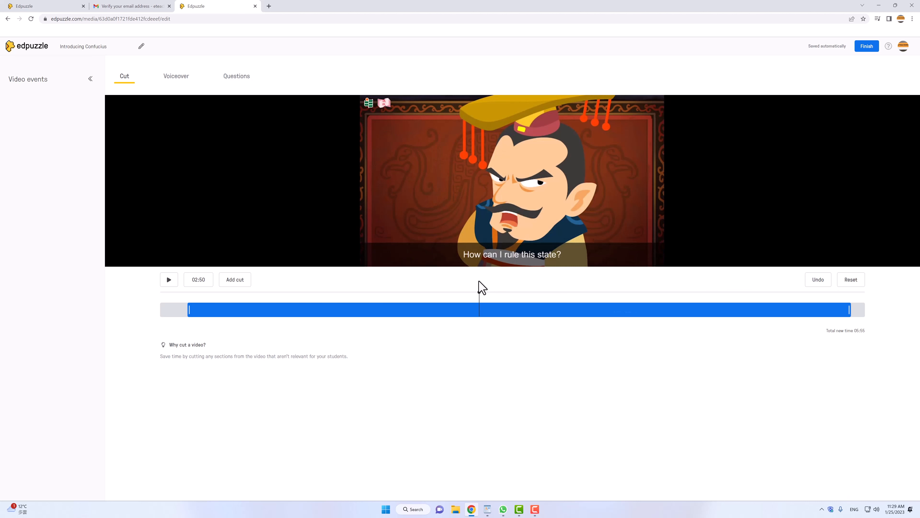
pyautogui.click(234, 281)
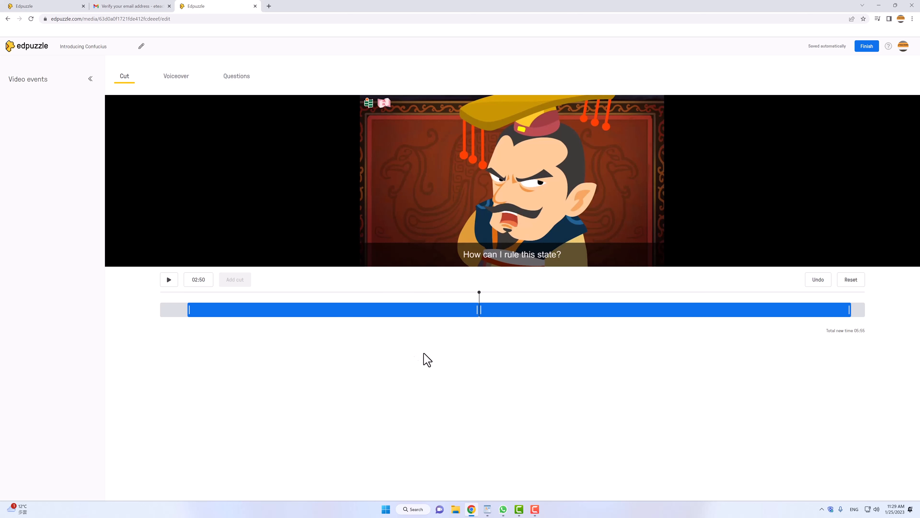
pyautogui.moveTo(477, 308); pyautogui.dragTo(434, 320)
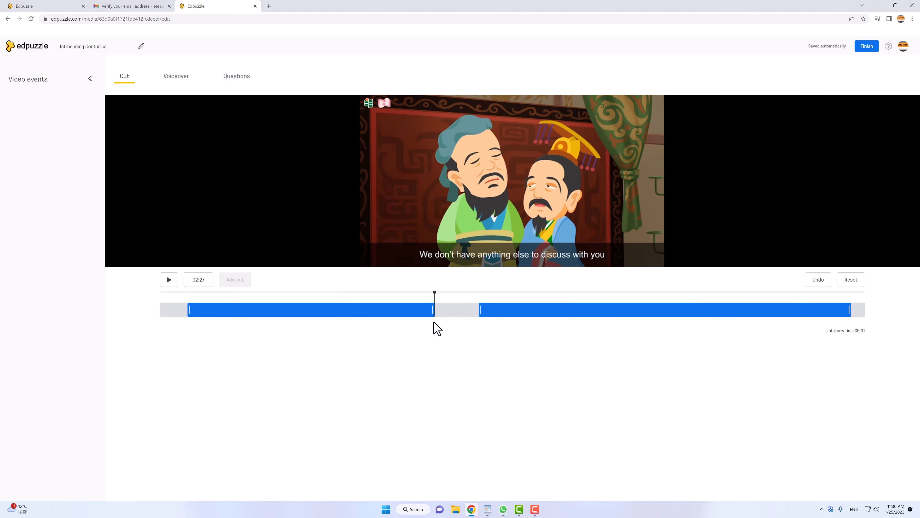
# - Undo the removal of the middle section and the added cut
pyautogui.click(813, 289)
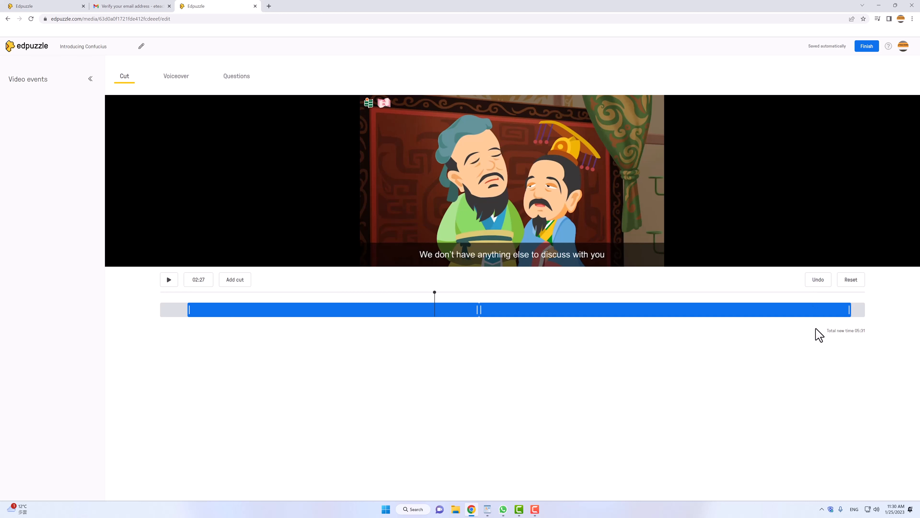
pyautogui.click(817, 286)
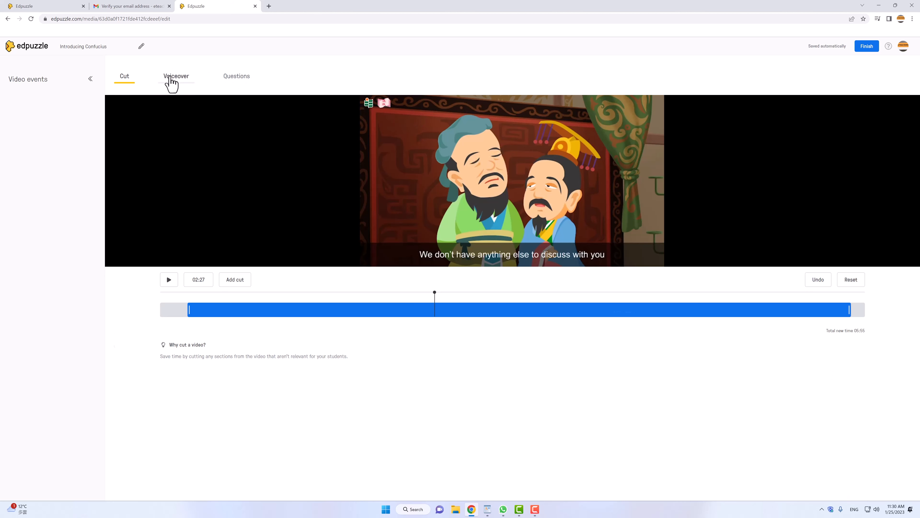
# - Record a voiceover starting at 00:18 of the video, allowing the site to use the microphone
pyautogui.click(171, 82)
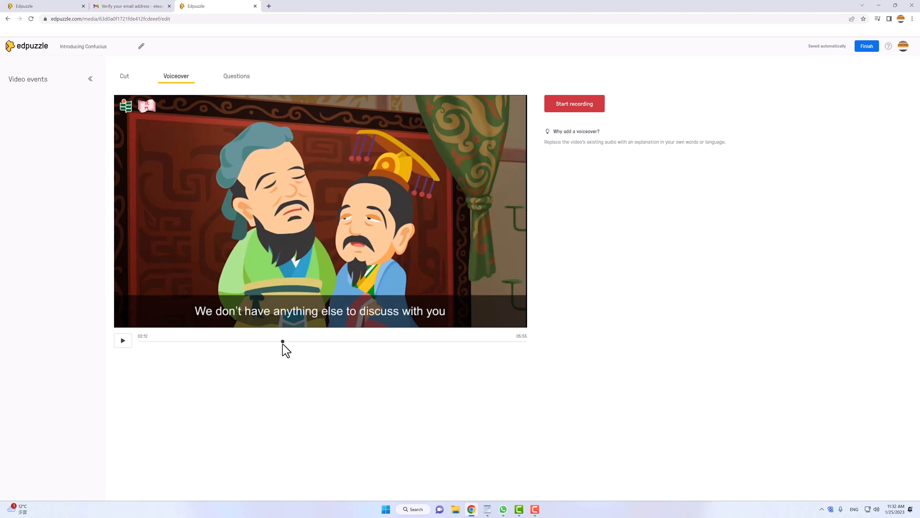
pyautogui.moveTo(283, 341); pyautogui.dragTo(155, 384)
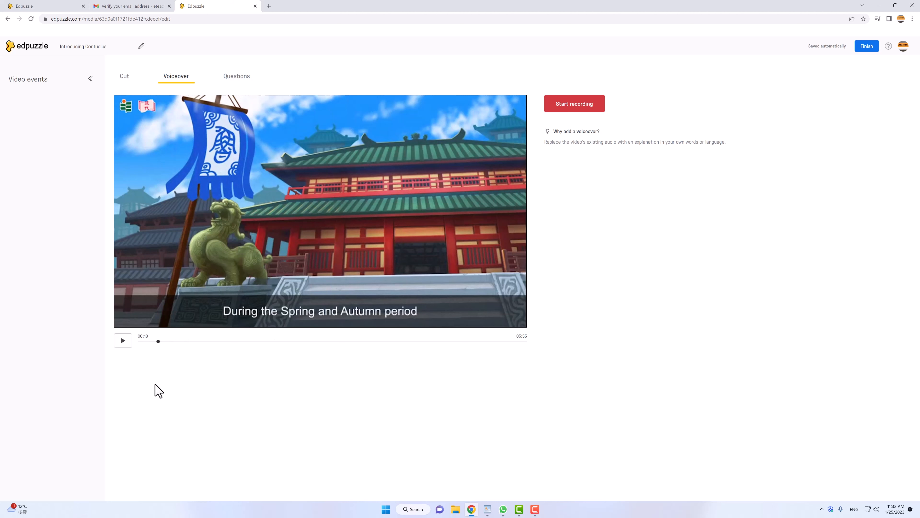
pyautogui.click(582, 107)
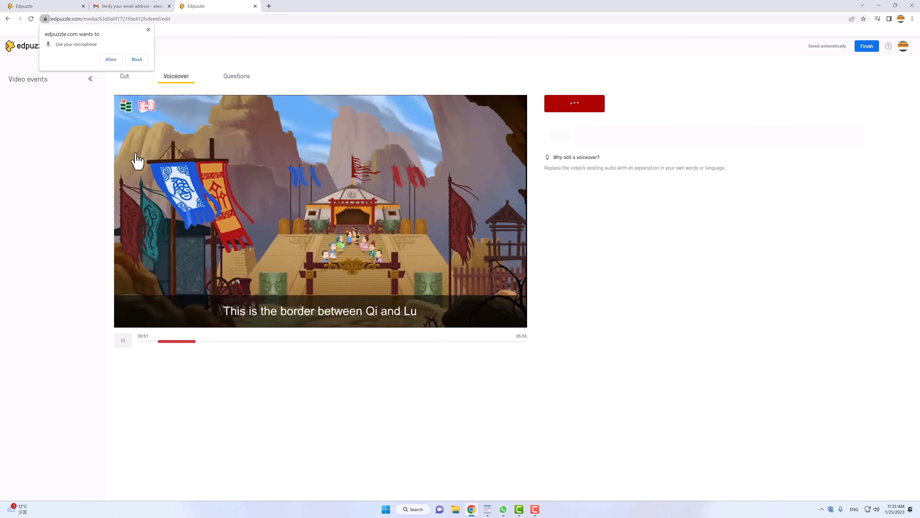
pyautogui.click(110, 60)
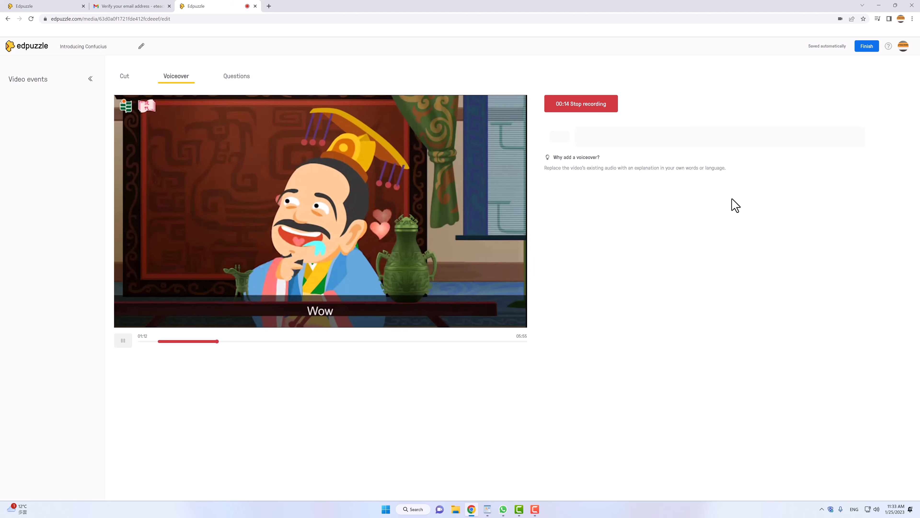
pyautogui.click(590, 108)
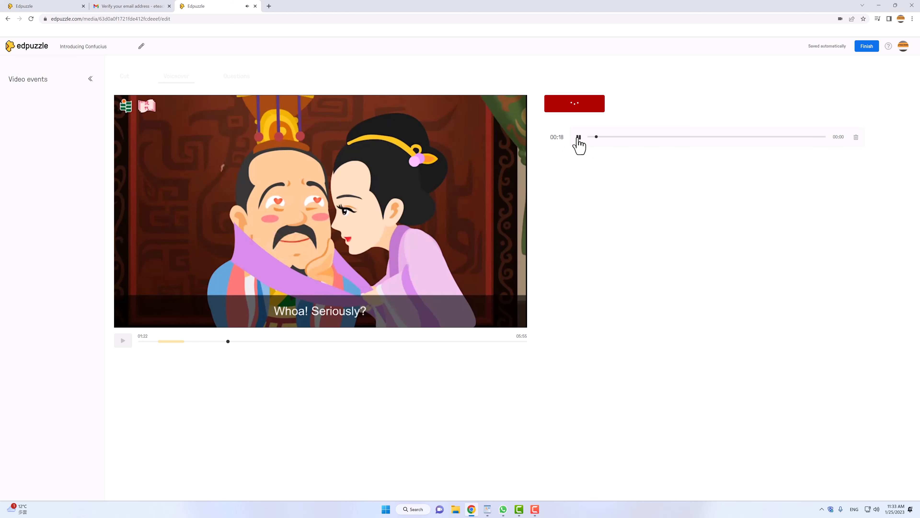
# - Stop the voiceover's playback and delete the recording
pyautogui.click(578, 137)
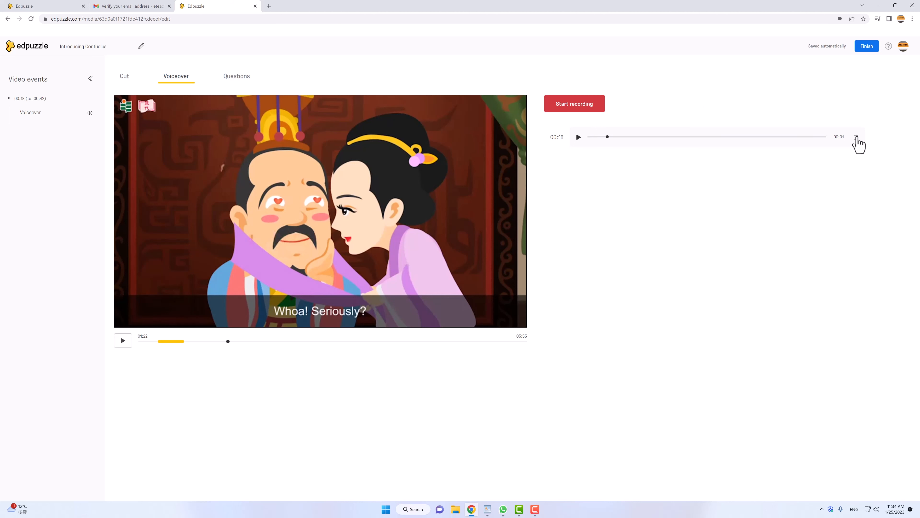
pyautogui.click(856, 138)
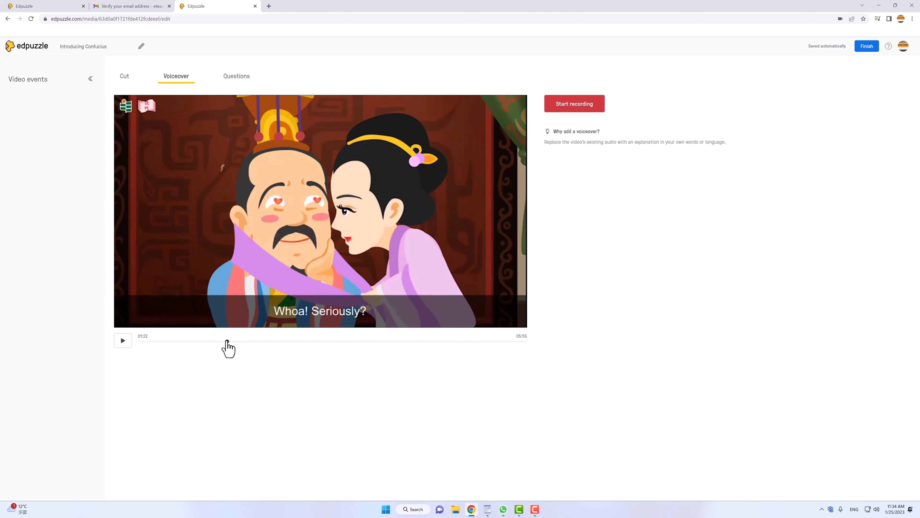
# - Record a new voiceover on the video from 00:18 to 00:36
pyautogui.moveTo(226, 341); pyautogui.dragTo(158, 350)
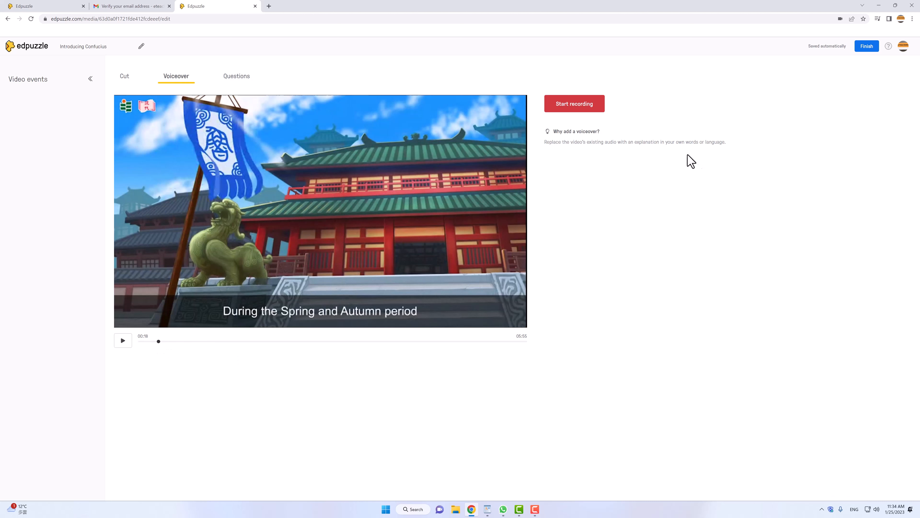
pyautogui.click(563, 109)
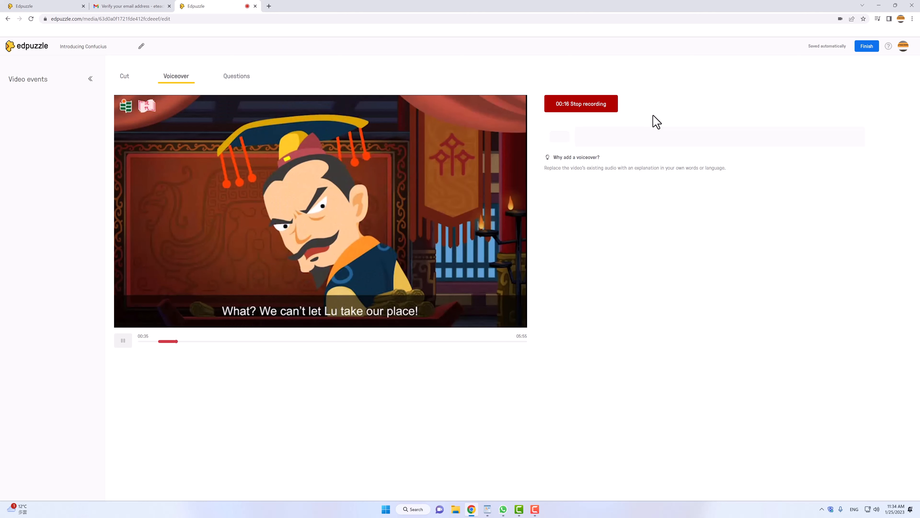
pyautogui.click(598, 101)
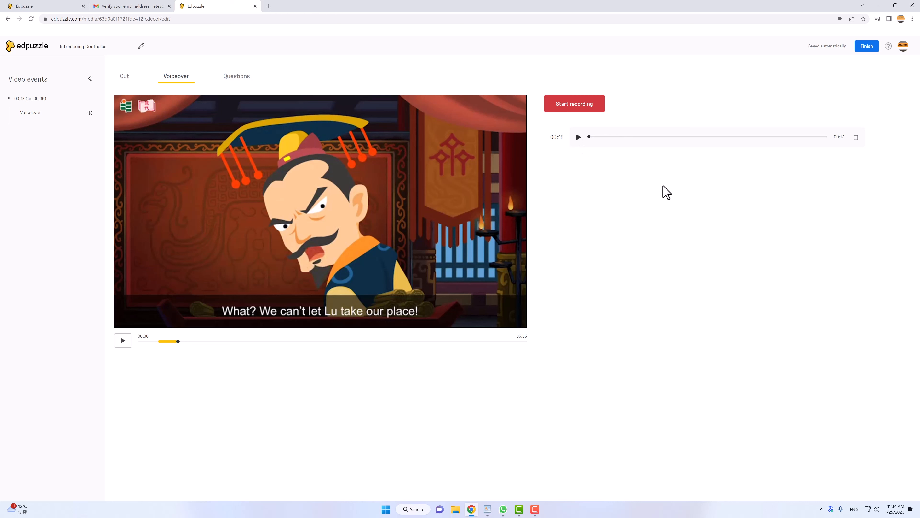
# - Start a multiple-choice question at 00:39 of the video with the text "Why was the country of Qi jealous of Kong Qiu?"
pyautogui.click(238, 82)
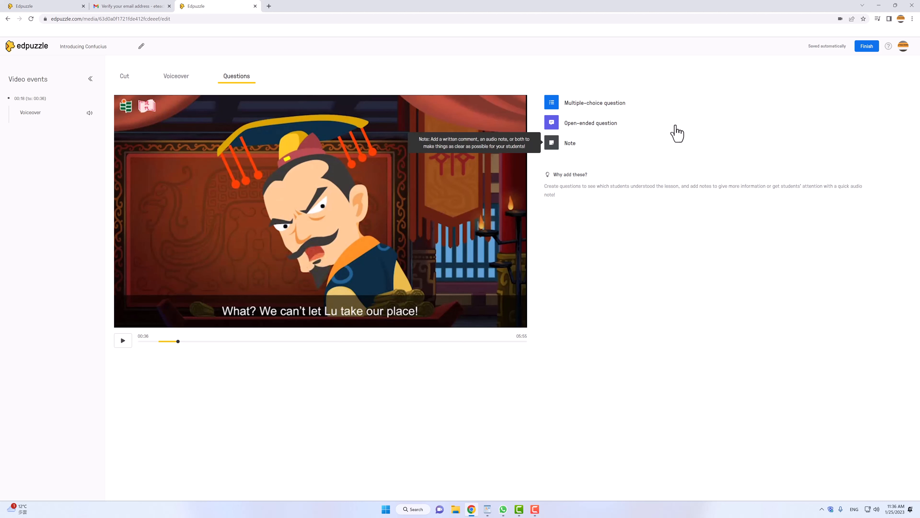
pyautogui.click(567, 106)
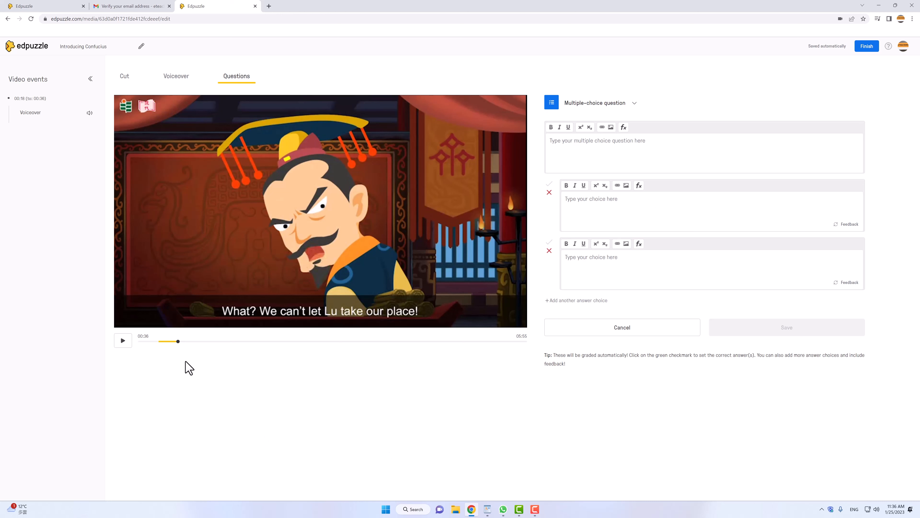
pyautogui.click(184, 341)
pyautogui.moveTo(186, 345)
pyautogui.mouseDown()
pyautogui.moveTo(194, 346)
pyautogui.moveTo(181, 356)
pyautogui.mouseUp()
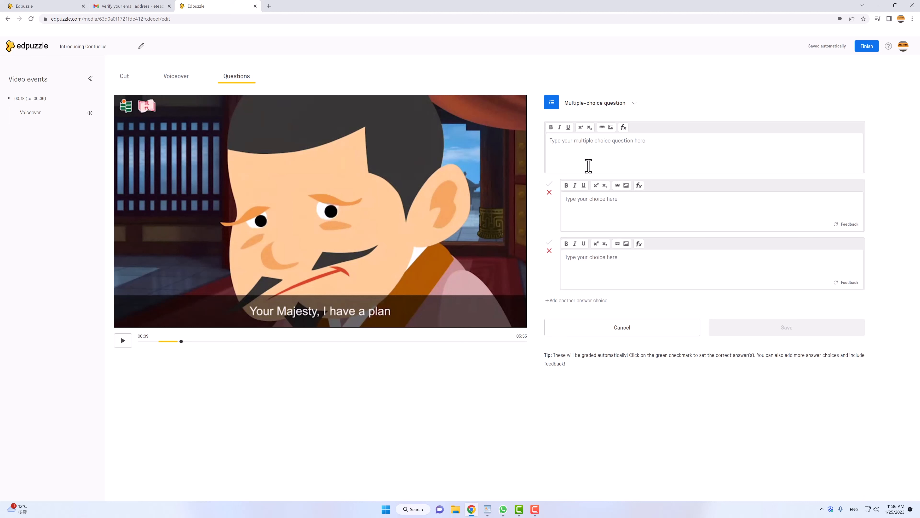
pyautogui.click(619, 149)
pyautogui.write('Why was the country of Qi jealous of Kong Qiu?')
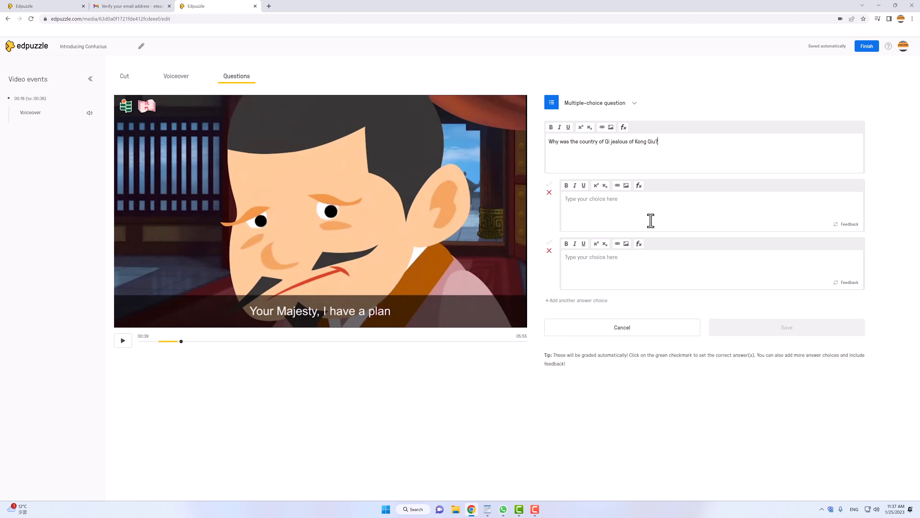
# - Fill the first two answer choices with "Because Kong Qiu helped defeat Qi in war." and "Because Kong Qiu was a famous philosopher."
pyautogui.click(640, 202)
pyautogui.write('Because Kong Qiu helped defeat Qi in war.')
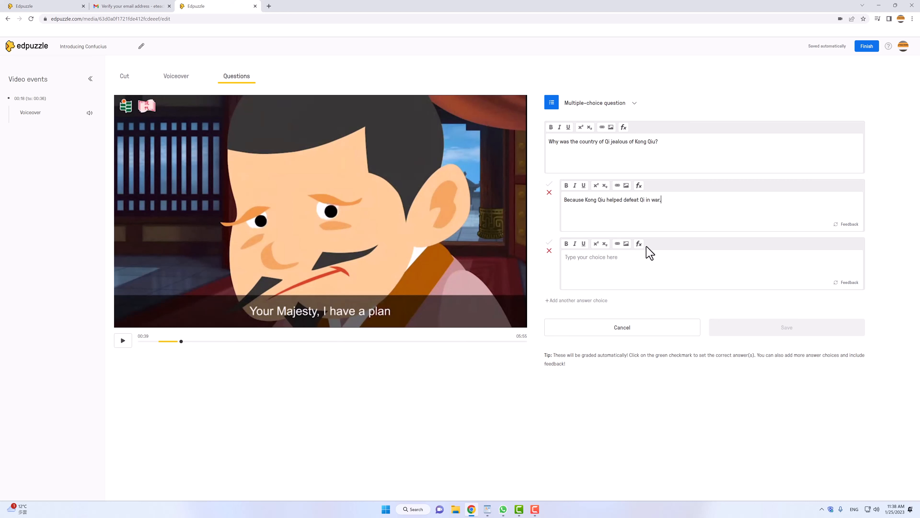
pyautogui.click(626, 264)
pyautogui.write('Because Kong Qiu was a famous philosopher.')
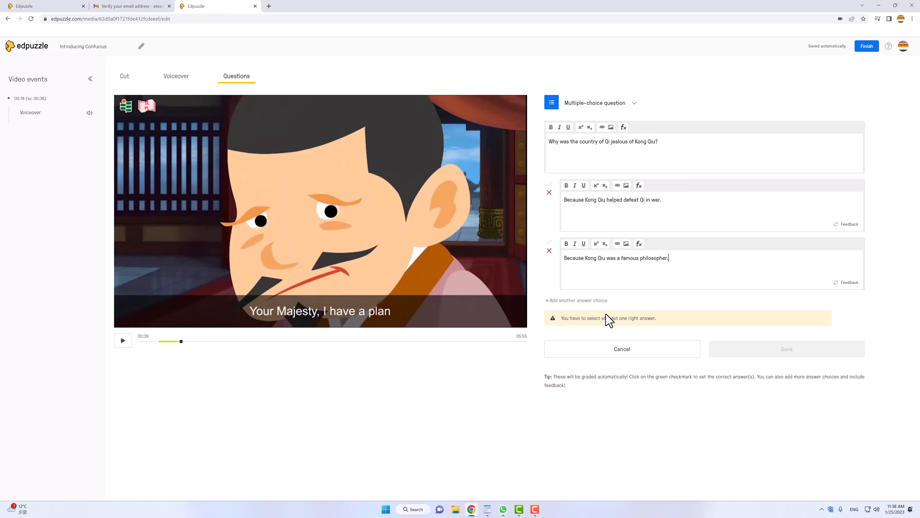
# - Add two answer choices: "Because Kong Qiu helped Lu to become more powerful." and "Because Kong Qiu gave Qi bad advice about their country."
pyautogui.click(580, 301)
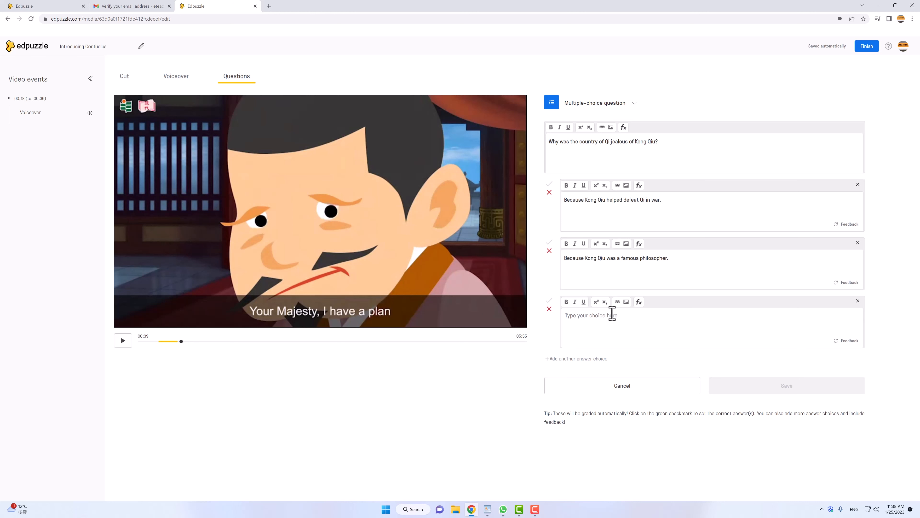
pyautogui.write('Because Kong Qiu helped Lu to become more powerful.')
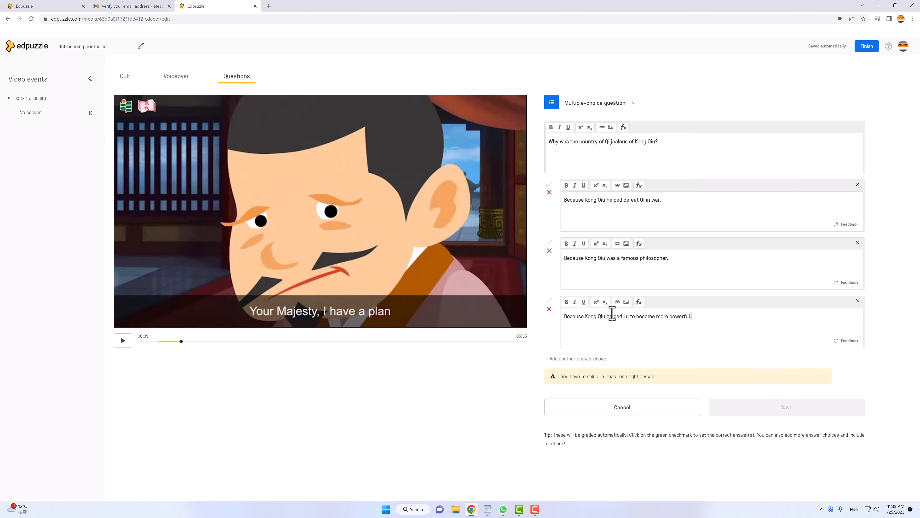
pyautogui.click(593, 358)
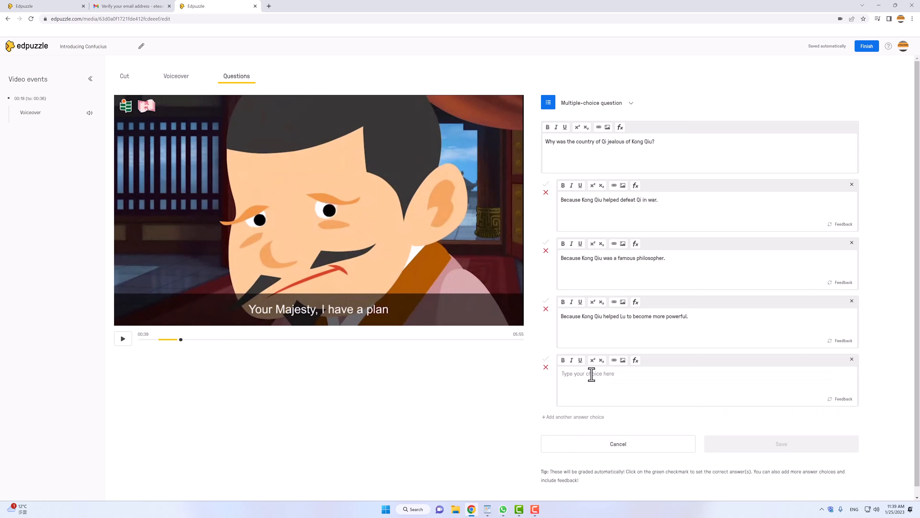
pyautogui.click(591, 374)
pyautogui.write('Because Kong Qiu gave Qi bad advice about their country.')
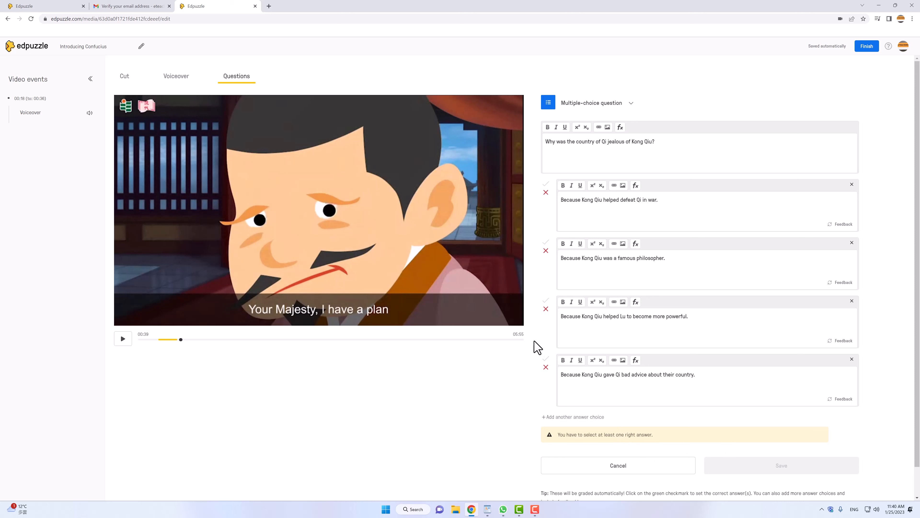
# - Mark the choice about helping Lu become more powerful as correct and give it the feedback "Well done!"
pyautogui.click(546, 301)
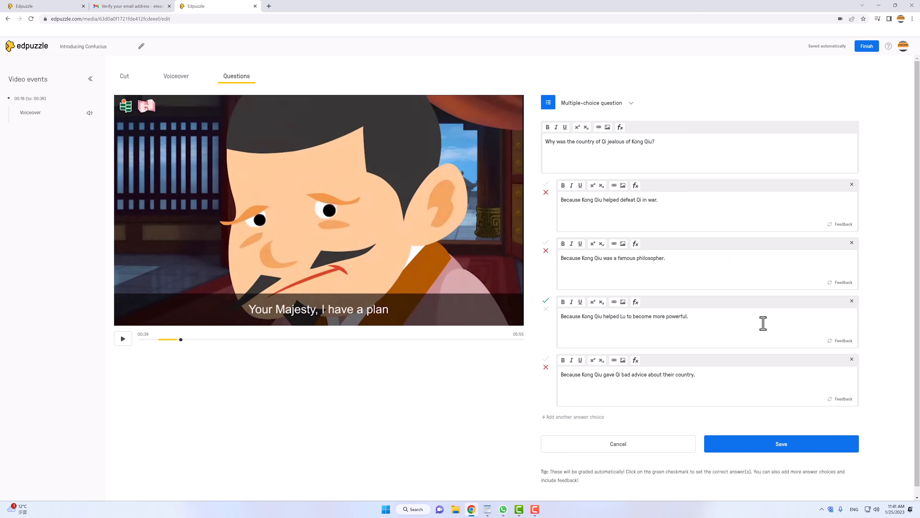
pyautogui.click(841, 340)
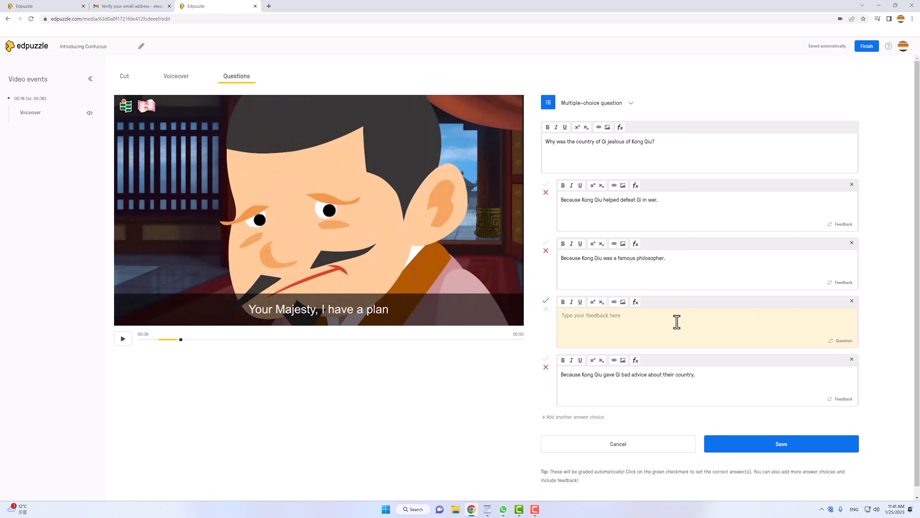
pyautogui.write('Well done!')
# - Insert the Well Done image from the Desktop into the correct answer's feedback, with its width set to 200
pyautogui.click(622, 303)
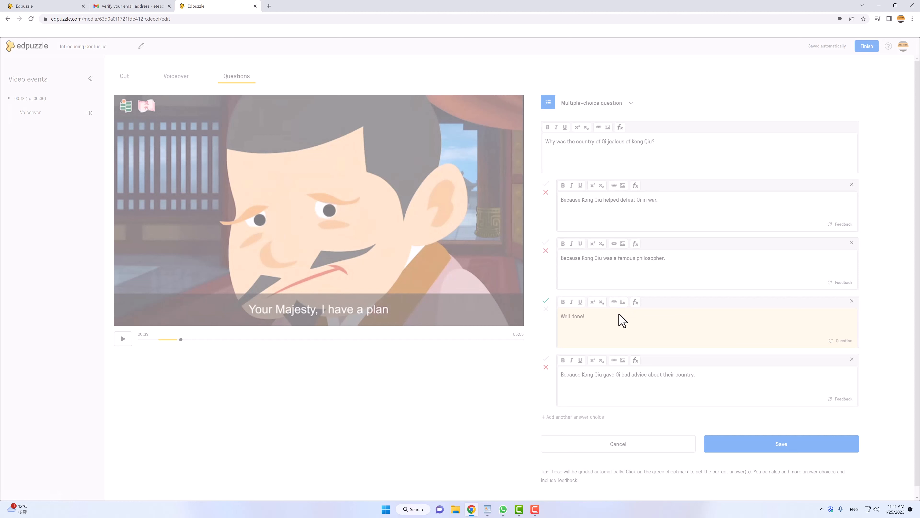
pyautogui.click(468, 264)
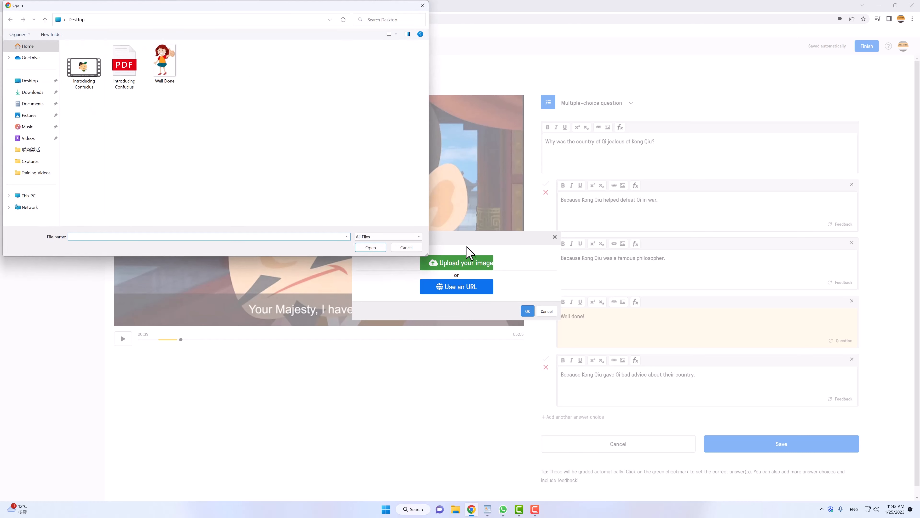
pyautogui.click(167, 66)
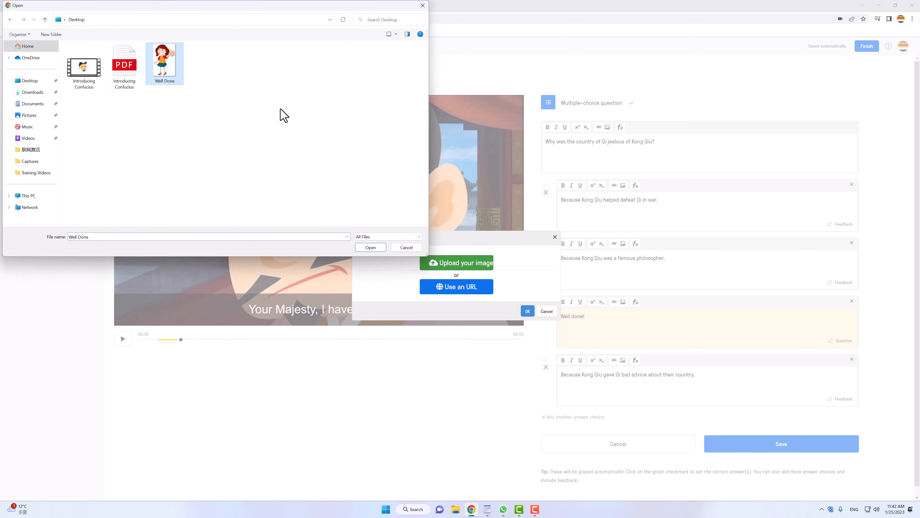
pyautogui.click(379, 247)
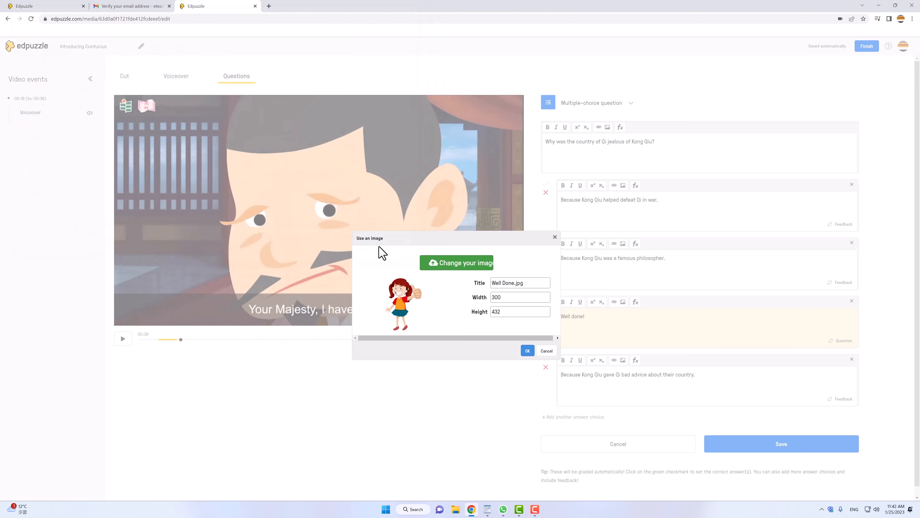
pyautogui.click(500, 297)
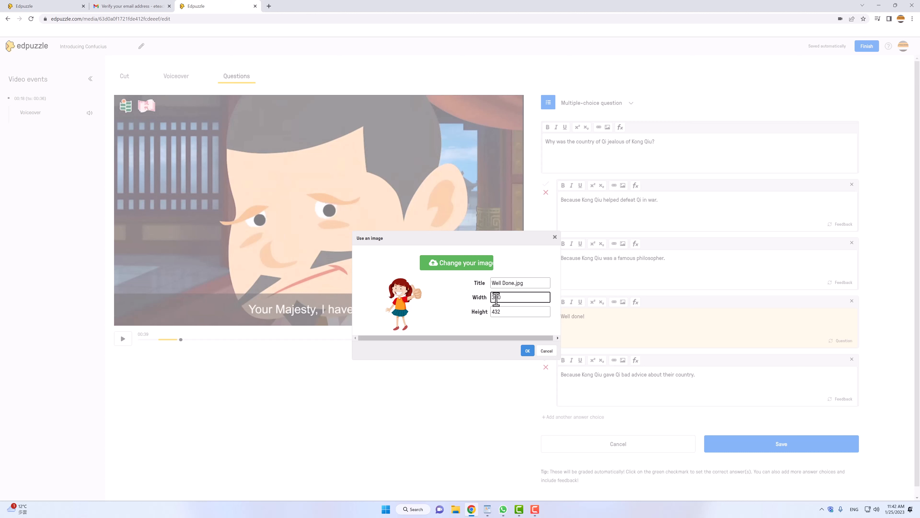
pyautogui.moveTo(495, 297); pyautogui.dragTo(490, 298)
pyautogui.write('2')
pyautogui.click(516, 328)
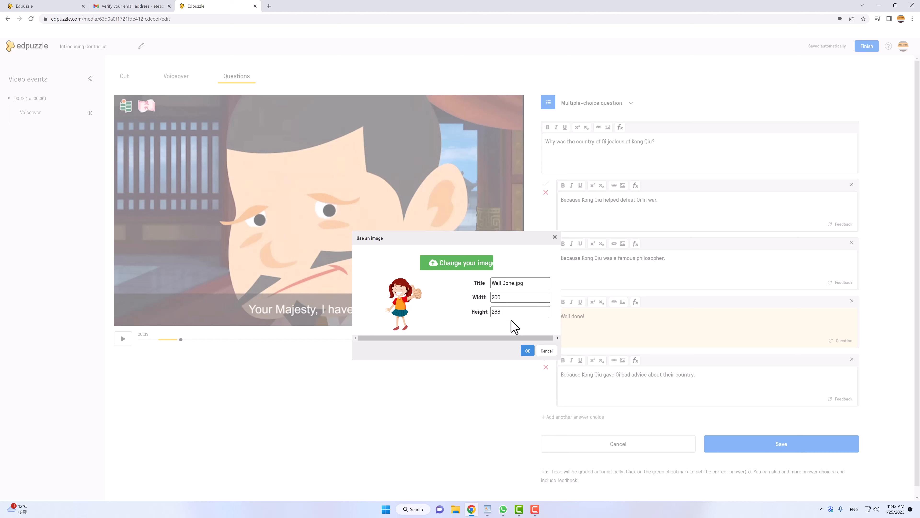
pyautogui.click(528, 351)
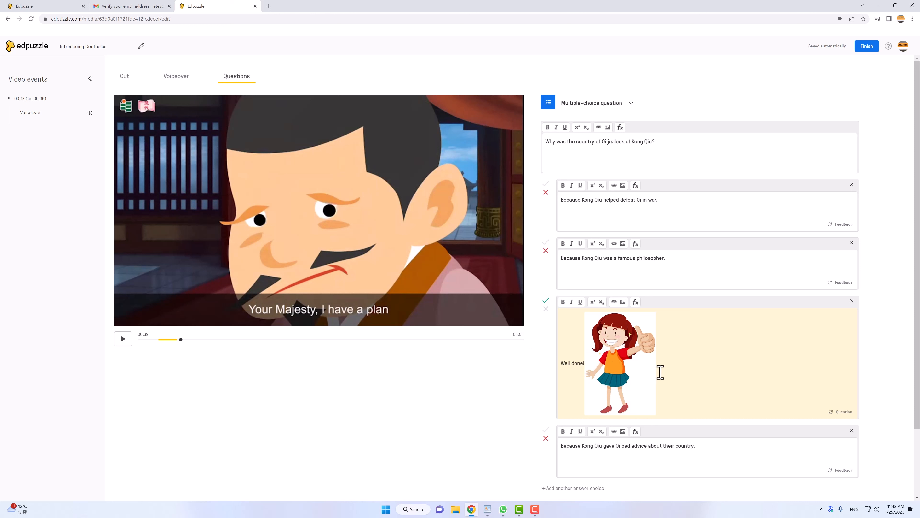
# - Save the multiple-choice question and move its marker on the video timeline to 00:38
pyautogui.scroll(-2, 660, 371)
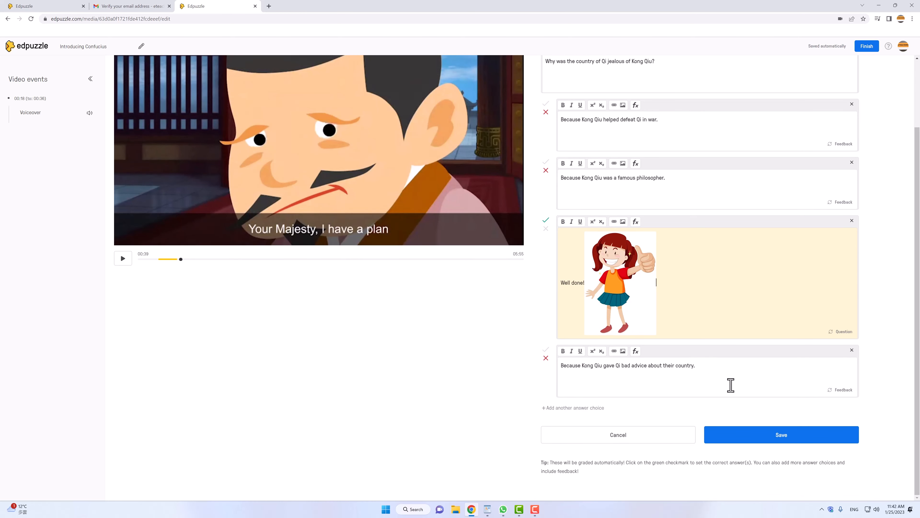
pyautogui.click(768, 439)
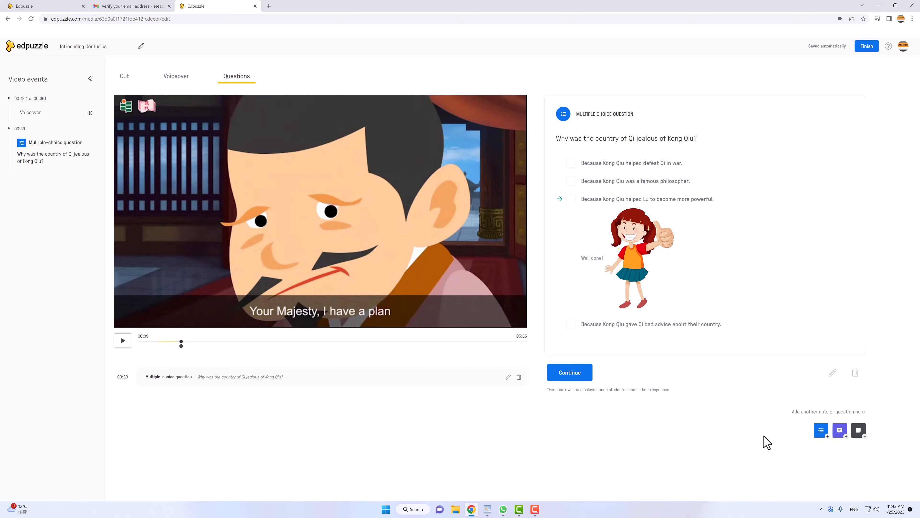
pyautogui.click(833, 373)
pyautogui.moveTo(181, 346); pyautogui.dragTo(180, 346)
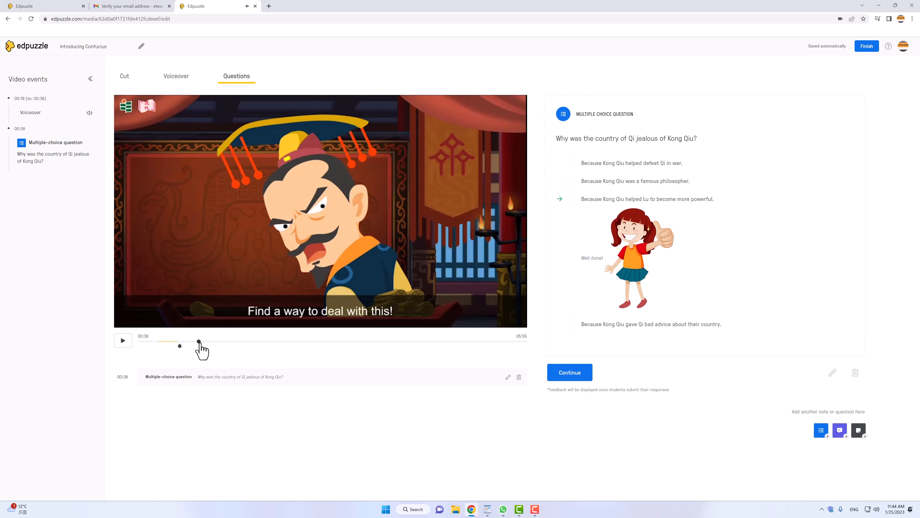
# - Start a multiple-choice question at 00:58 with the text "What did the Marquis Jing of Qi plan to do during the meeting?"
pyautogui.click(208, 342)
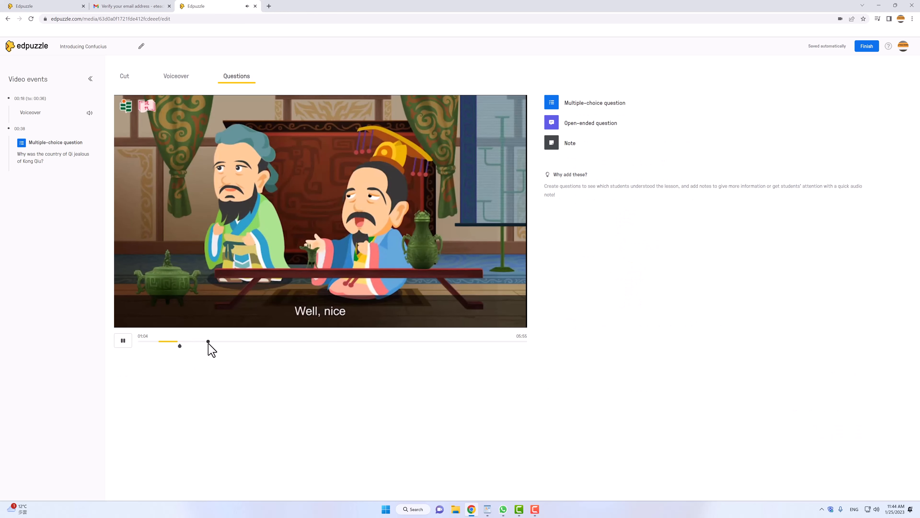
pyautogui.click(202, 346)
pyautogui.press('space')
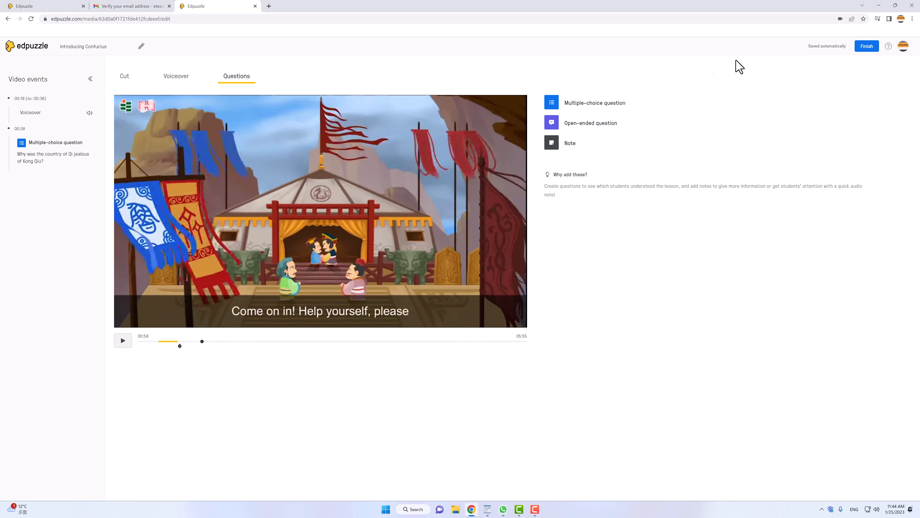
pyautogui.click(595, 103)
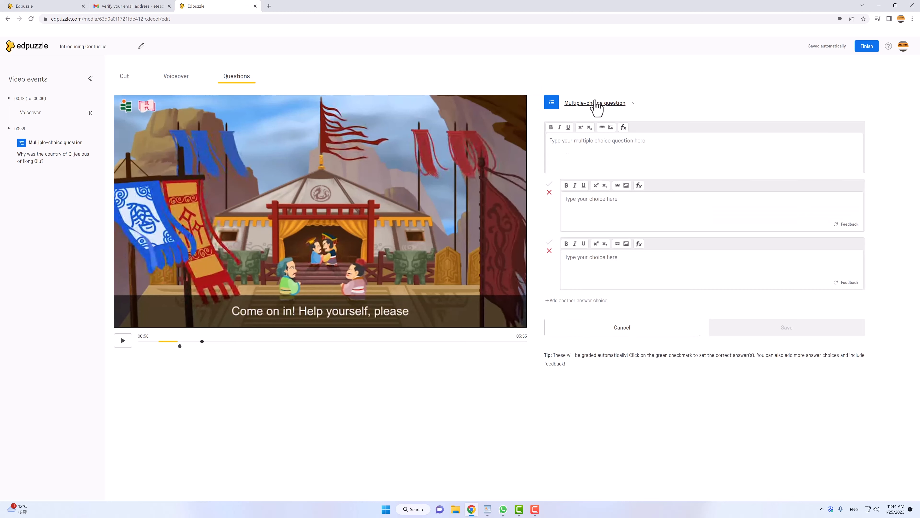
pyautogui.click(618, 147)
pyautogui.write('What did the Marquis Jing of Qi plan to do during the meeting?')
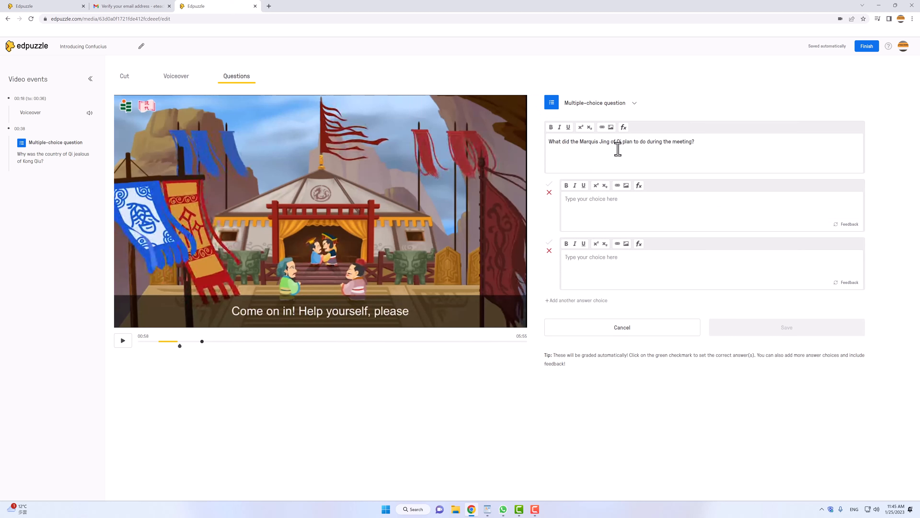
# - Add choices to disgrace, murder, kidnap or frame the Marquis Ding of Lu, mark disgrace correct with "Well done!" image feedback, and save the question
pyautogui.click(641, 209)
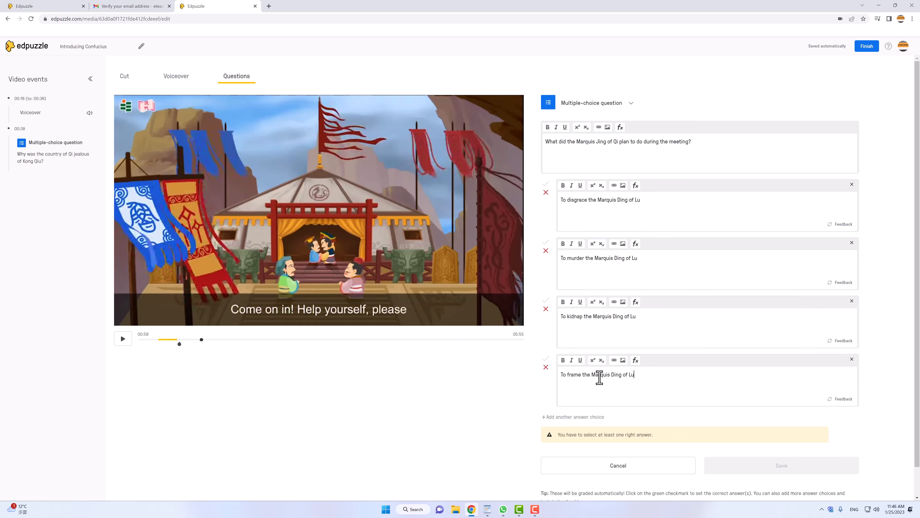
pyautogui.click(546, 184)
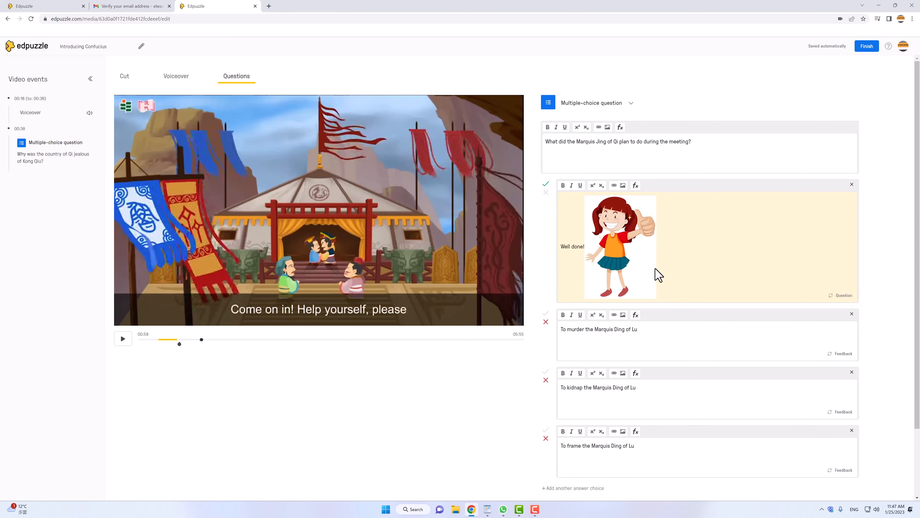
pyautogui.scroll(-2, 658, 274)
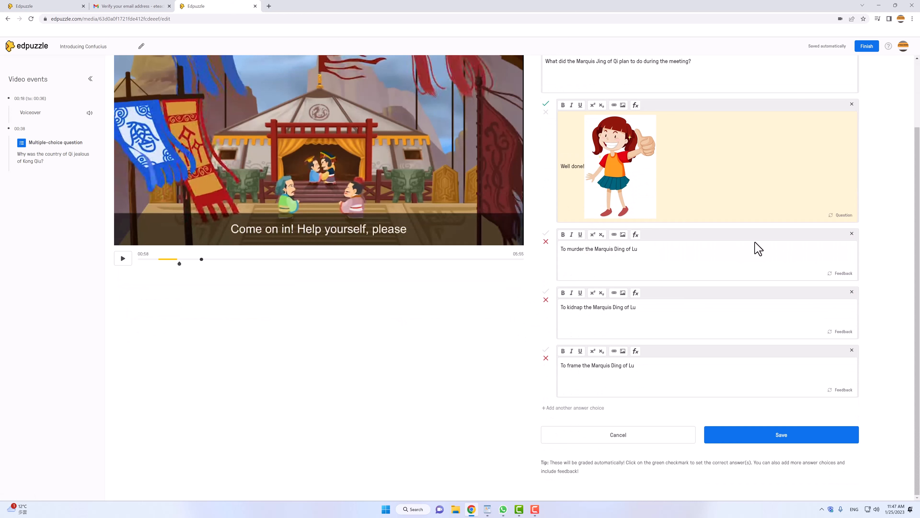
pyautogui.click(796, 435)
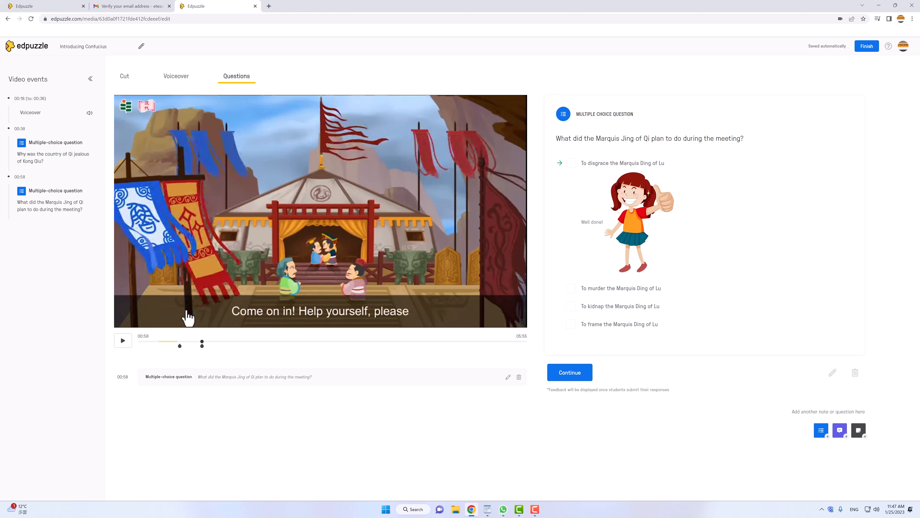
# - At 02:29, add the open-ended question "Write 1-2 sentences explaining how Kong Qiu helped the minister of Lu avoid a conflict with the minister of Qi."
pyautogui.moveTo(202, 346); pyautogui.dragTo(300, 346)
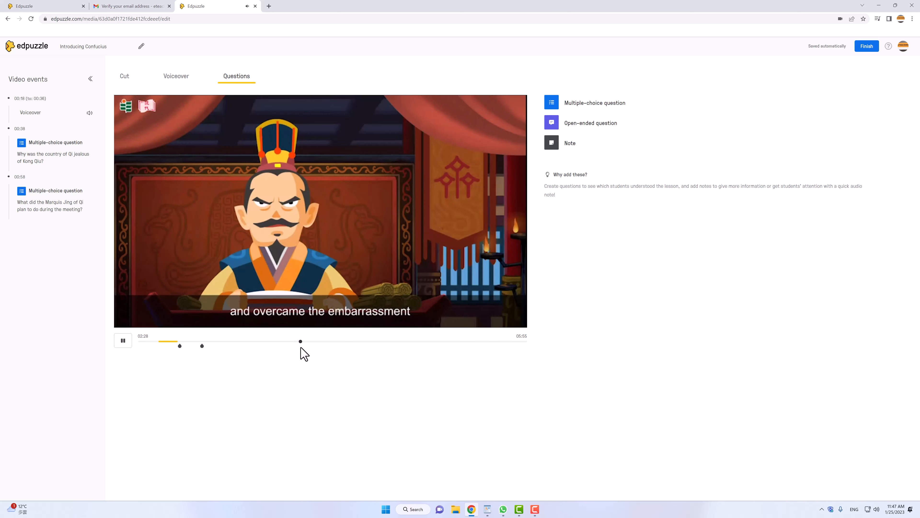
pyautogui.click(123, 341)
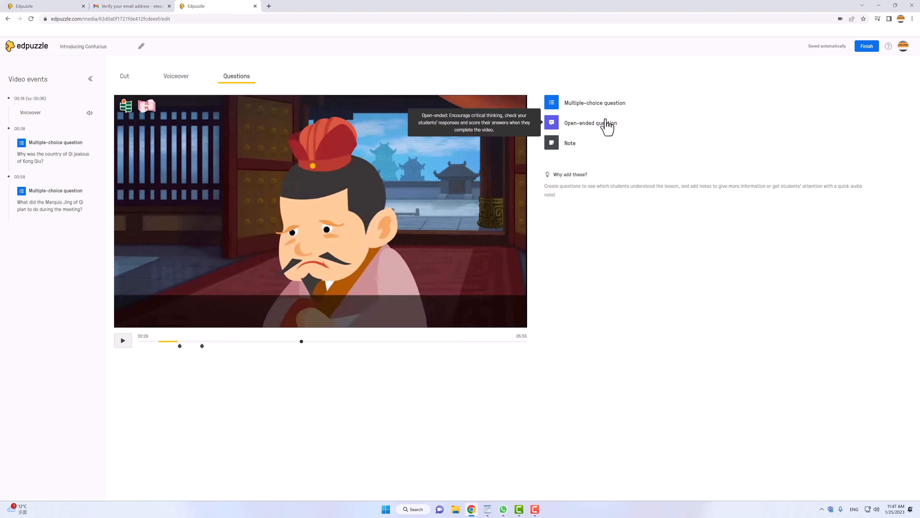
pyautogui.click(592, 130)
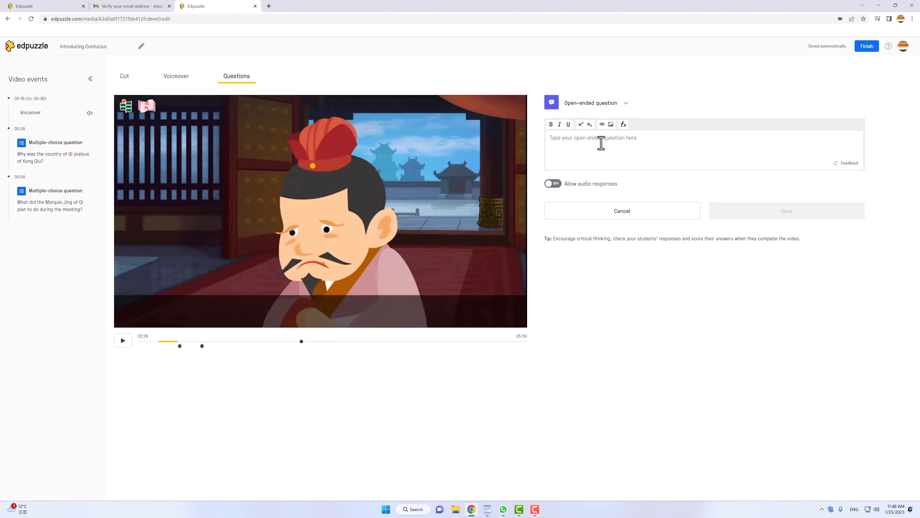
pyautogui.write('Write 1-2 sentences explaining how Kong Qiu helped the minister of Lu avoid a conflict with the minister of Qi.')
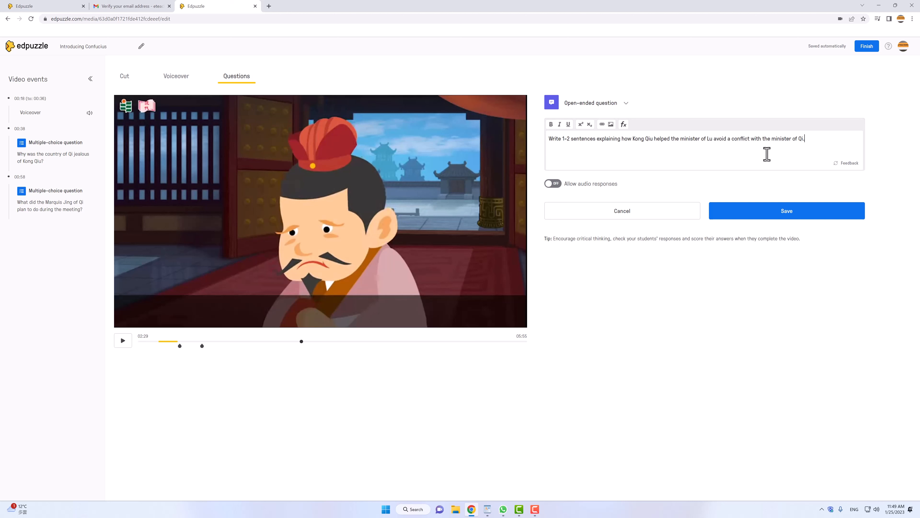
# - Allow audio responses for the open-ended question and save it
pyautogui.click(552, 184)
pyautogui.click(744, 216)
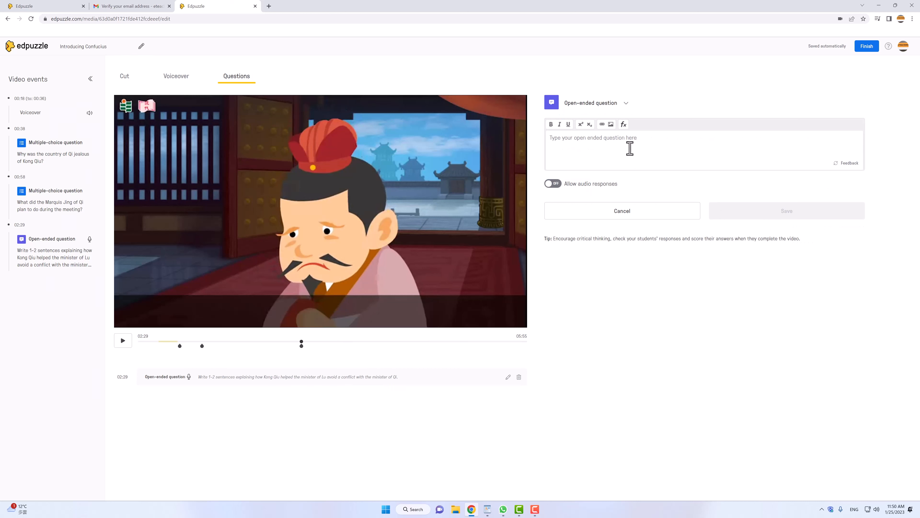
# - Enter the open-ended question "Give some examples of how a good host should treat their guests." and allow audio responses
pyautogui.write('Give some examples of how a good host should treat their guests.')
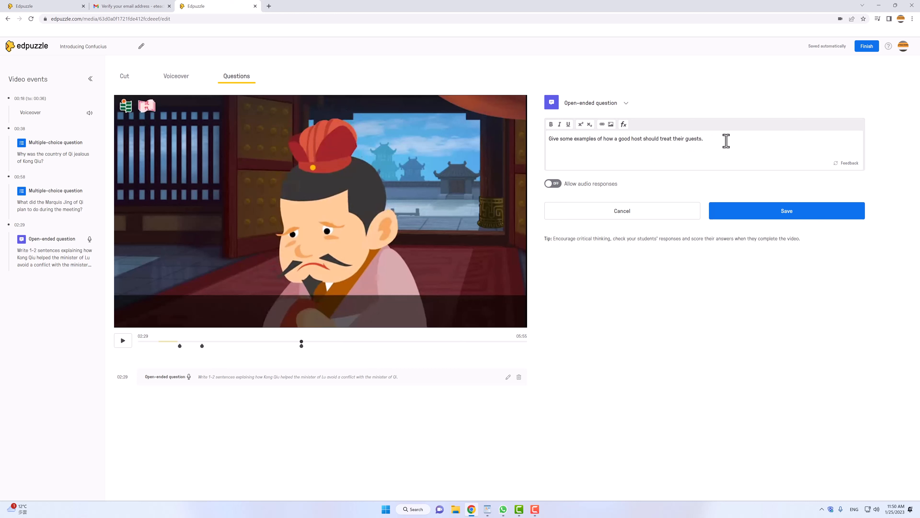
pyautogui.click(559, 186)
pyautogui.click(846, 163)
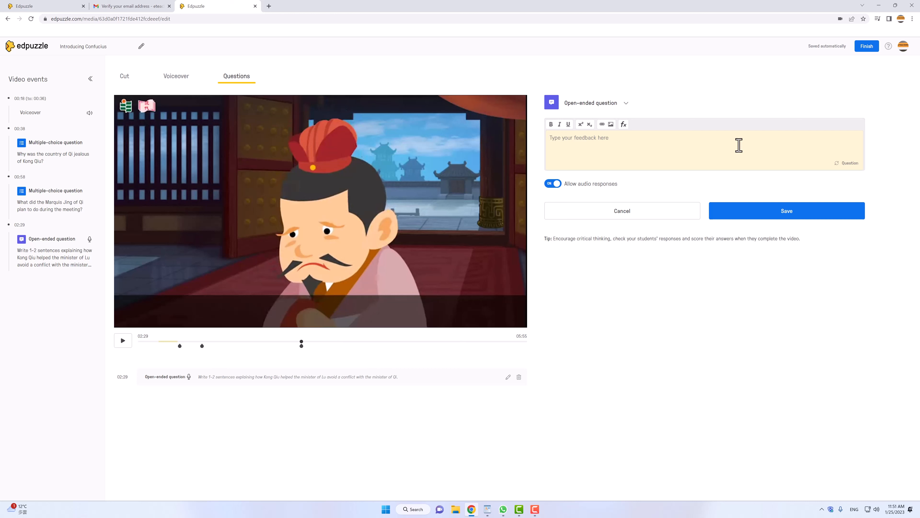
pyautogui.write('Kong Qiu taught the importance of courtesy 2500 years ago, but it is still important! To learn more about how to be a good host, watch this video.')
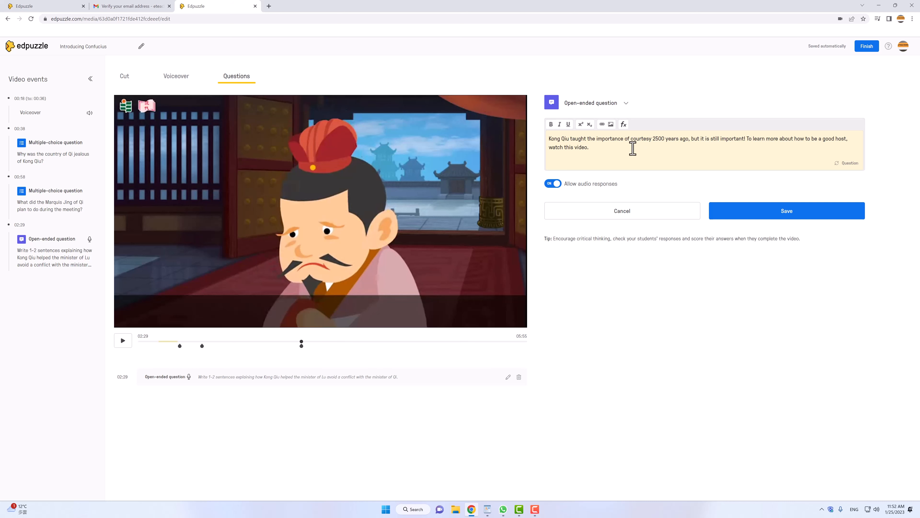
pyautogui.doubleClick(566, 147)
pyautogui.click(602, 125)
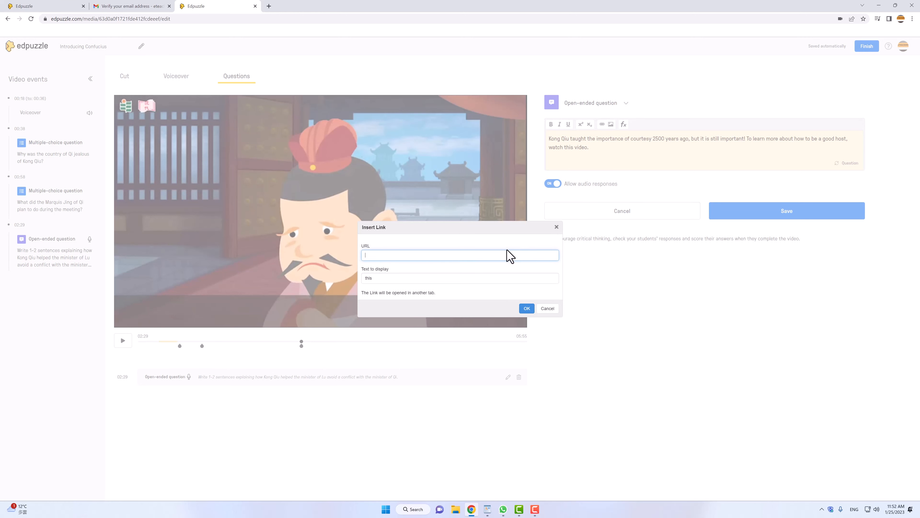
pyautogui.write('https://youtu.be/EHPEyUjQWOQ')
pyautogui.click(527, 309)
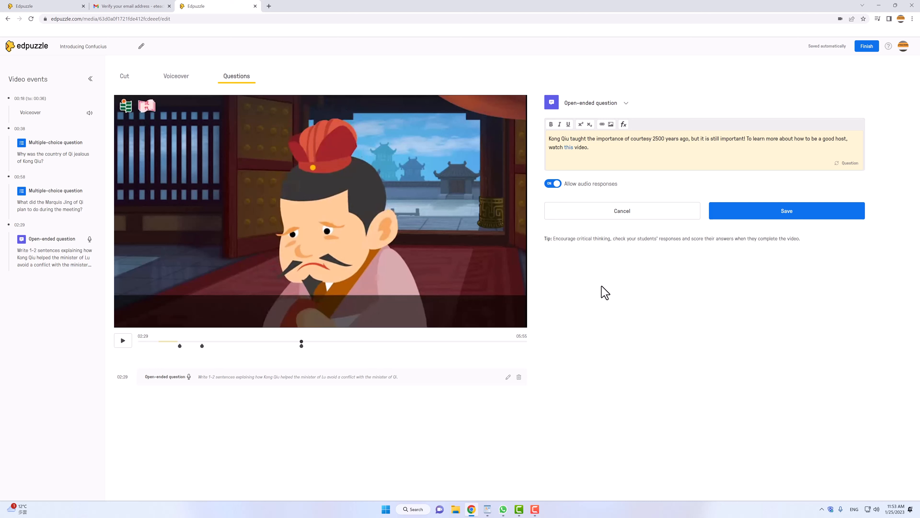
pyautogui.click(780, 217)
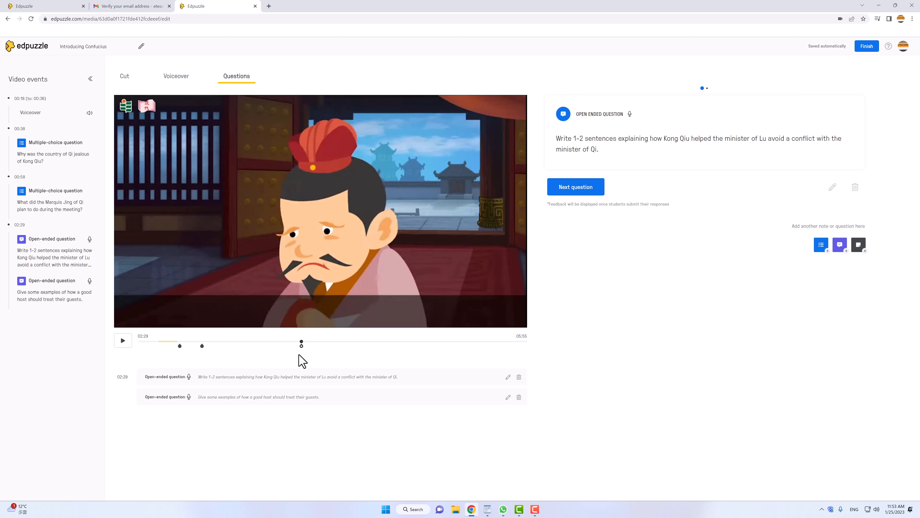
# - At 03:45, add and save a note telling students to take notes on Kong Qiu's lessons for class discussion and homework
pyautogui.moveTo(304, 342); pyautogui.dragTo(380, 349)
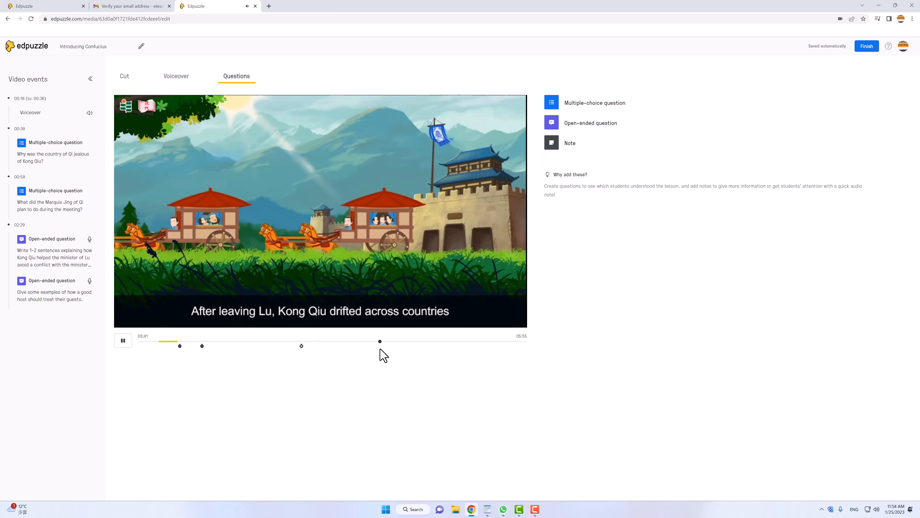
pyautogui.click(124, 341)
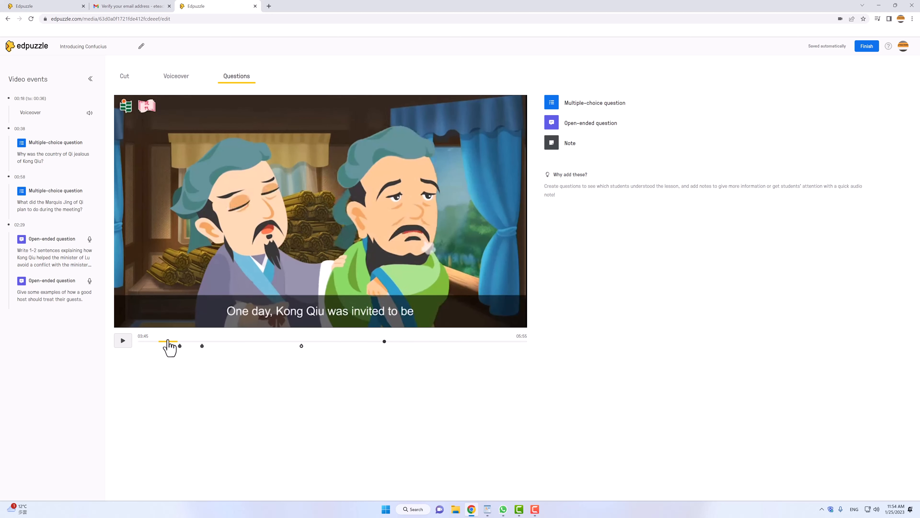
pyautogui.click(569, 151)
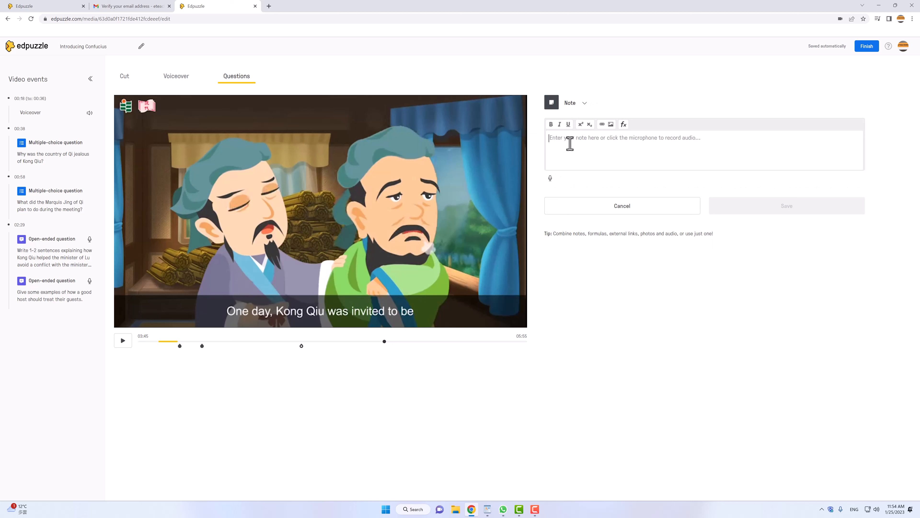
pyautogui.write('In the following part of the video, Kong Qiu will teach his disciples some important lessons. Take notes, so you can discuss these lessons in class. Later, you will be asked to write about them for your homework, so pay careful attention to this part. Rewatch it if you need to.')
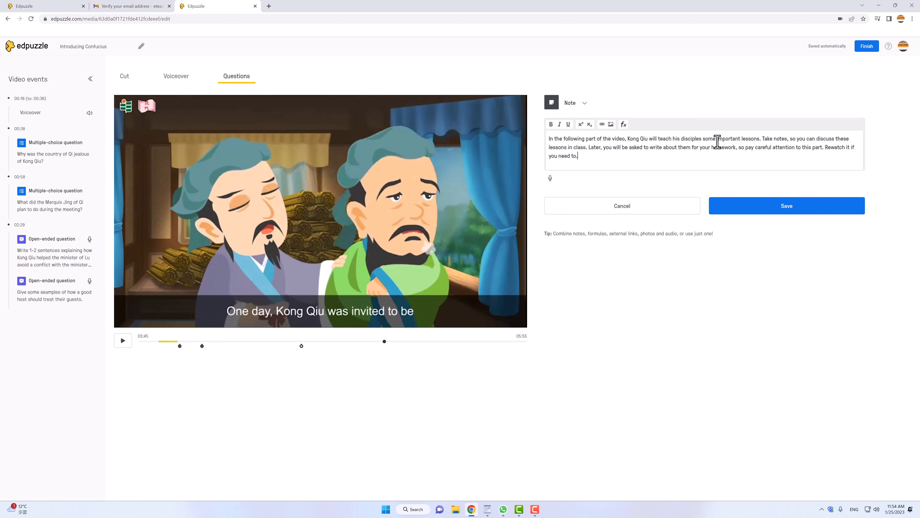
pyautogui.click(812, 209)
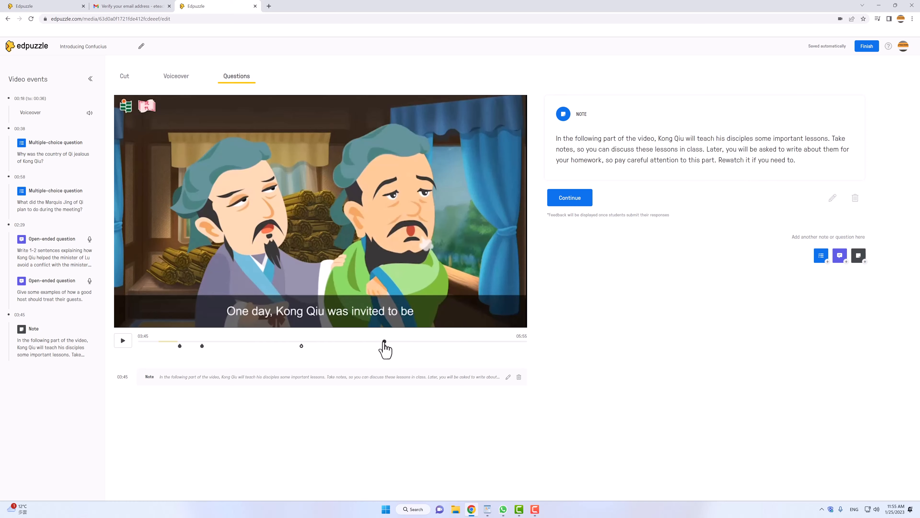
# - At 05:52, write a note telling students to learn more about Confucius's life, read his biography here and take notes
pyautogui.moveTo(384, 343); pyautogui.dragTo(517, 362)
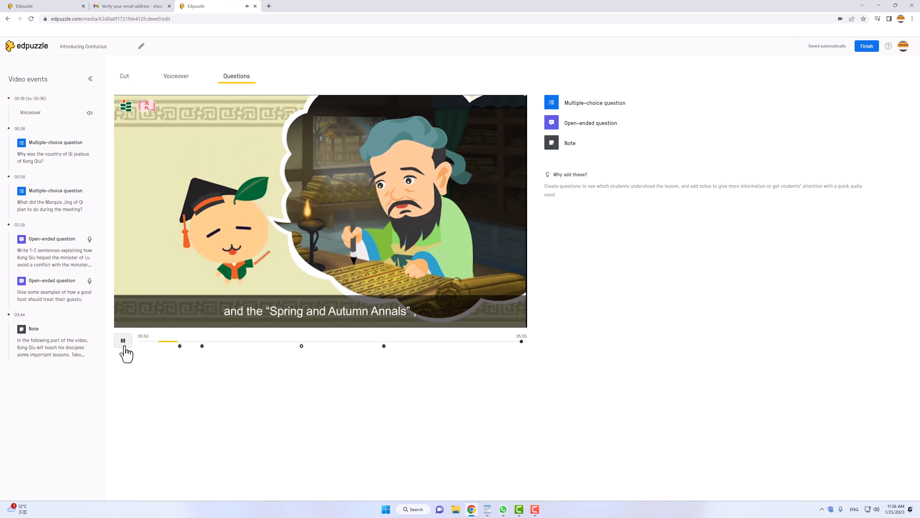
pyautogui.click(124, 345)
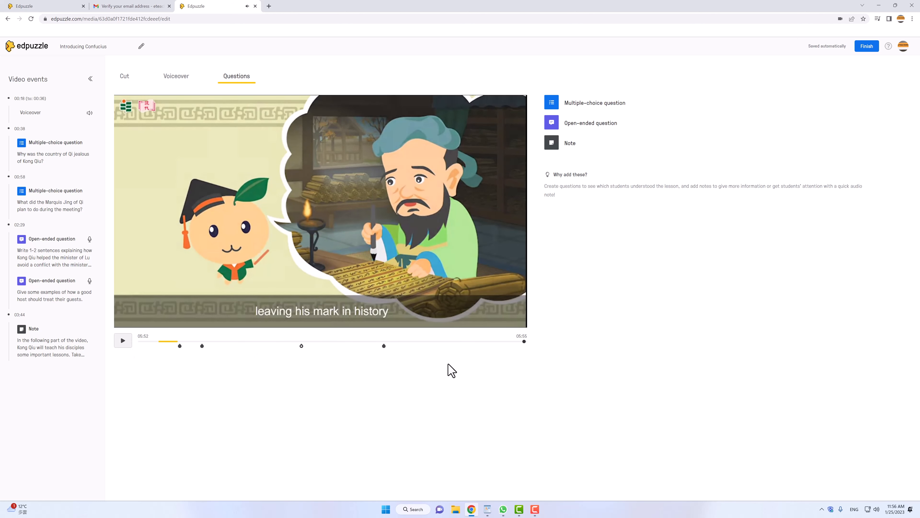
pyautogui.click(574, 146)
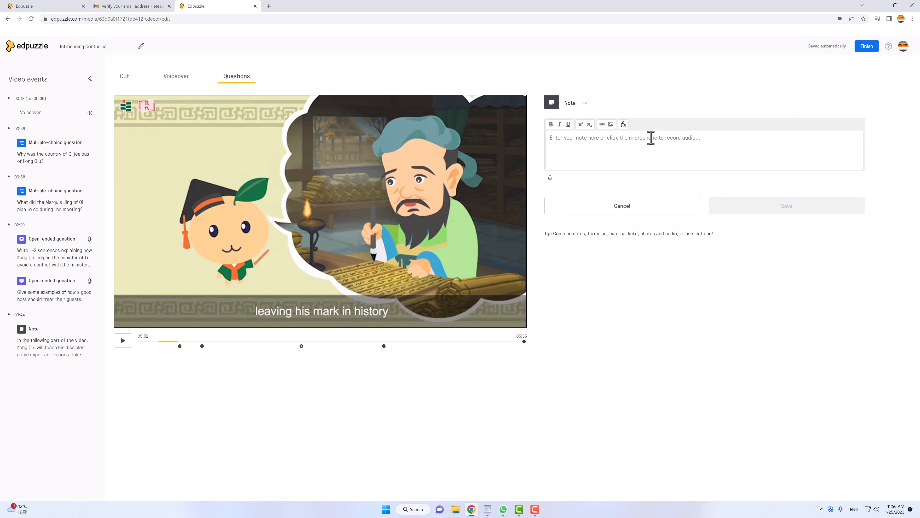
pyautogui.write('Learn more about the life of Confucius to prepare for classwork and homework activities. Read his biography here. Remember to take notes!')
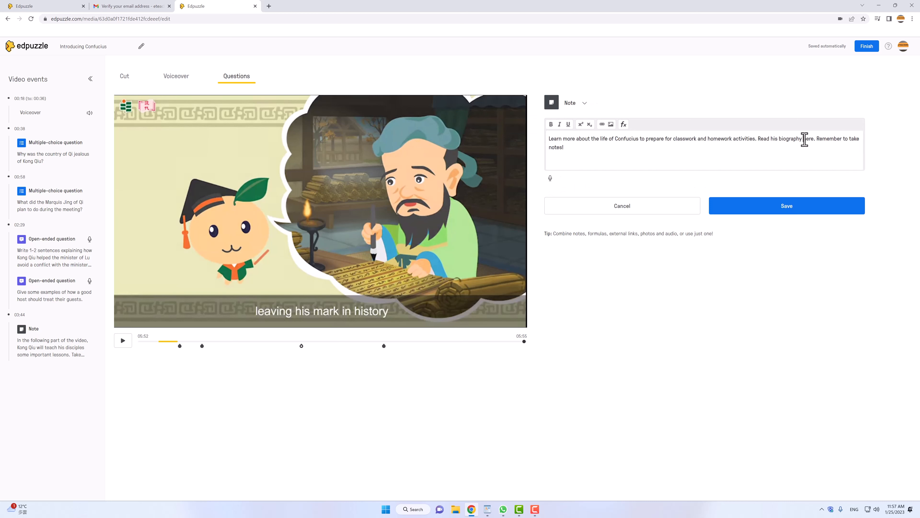
# - Link the word "here" in the note to the copied address of the Confucius biography
pyautogui.doubleClick(804, 139)
pyautogui.click(602, 124)
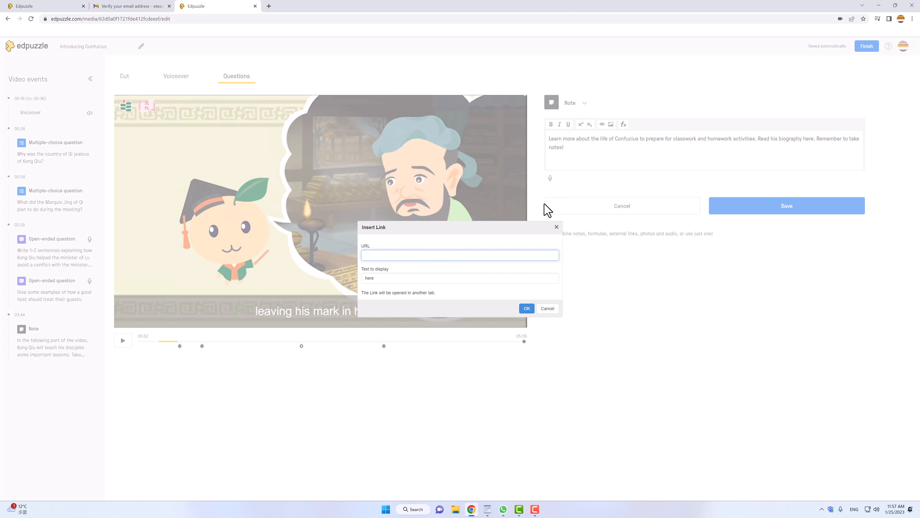
pyautogui.hotkey('ctrl', 'v')
pyautogui.click(527, 308)
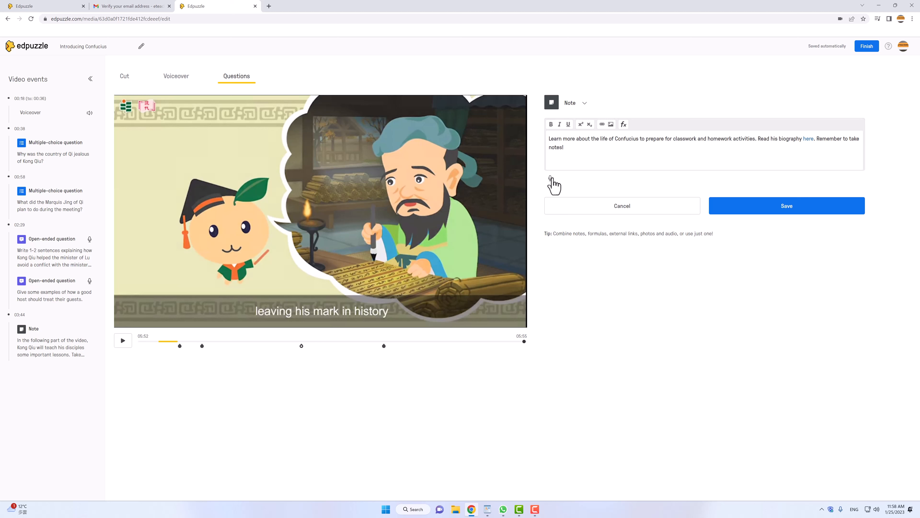
# - Record an audio message for the biography note, check its playback, and save the note
pyautogui.click(550, 178)
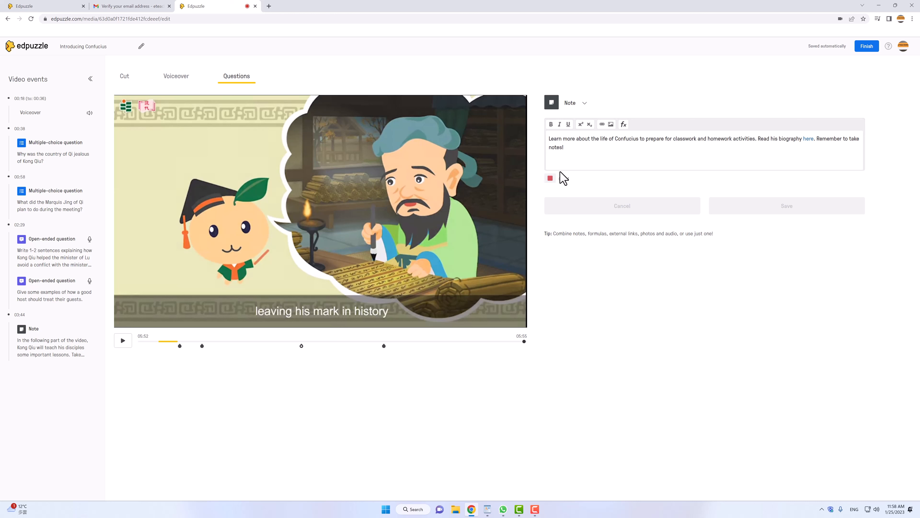
pyautogui.click(549, 178)
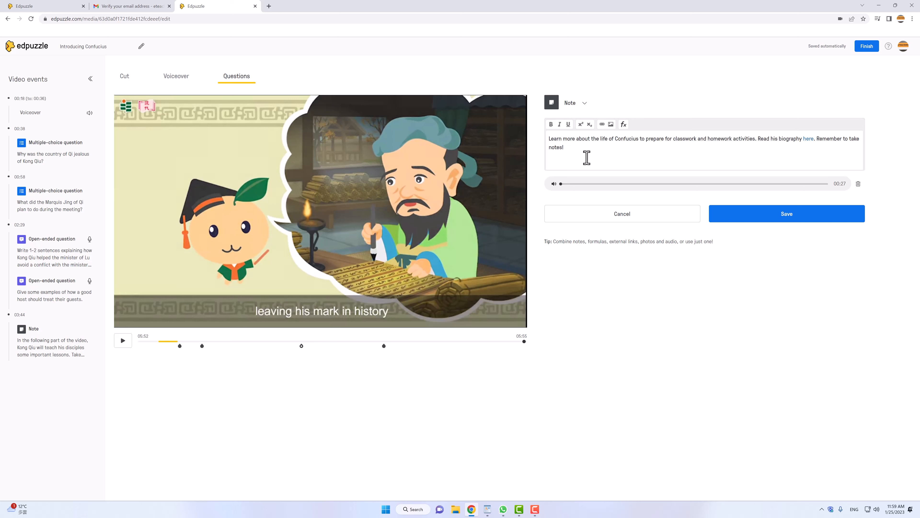
pyautogui.click(554, 183)
pyautogui.click(554, 184)
pyautogui.click(786, 219)
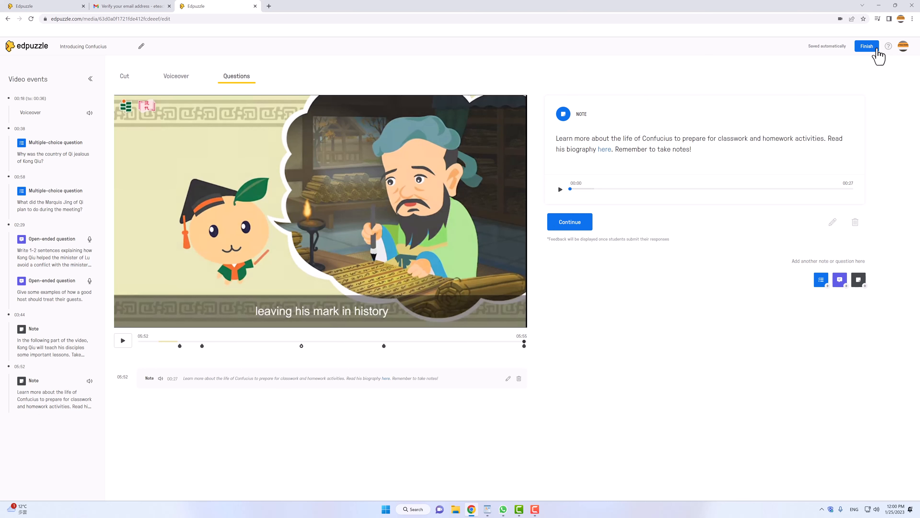
# - Finish editing the lesson and look over its video preview page
pyautogui.click(868, 51)
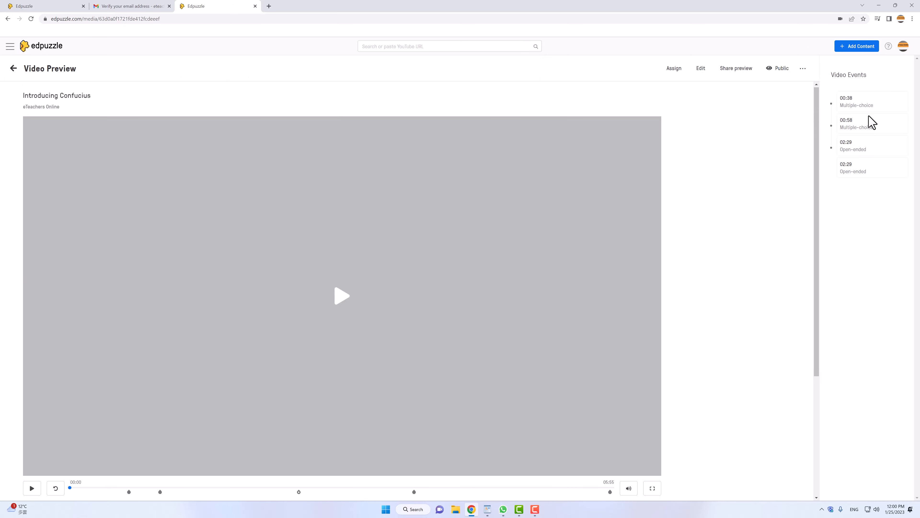
pyautogui.scroll(-3, 776, 167)
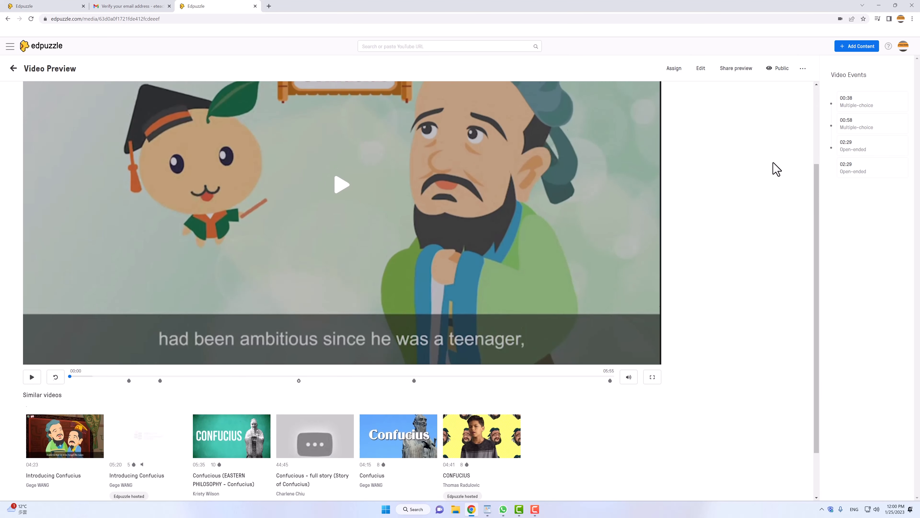
pyautogui.scroll(3, 776, 168)
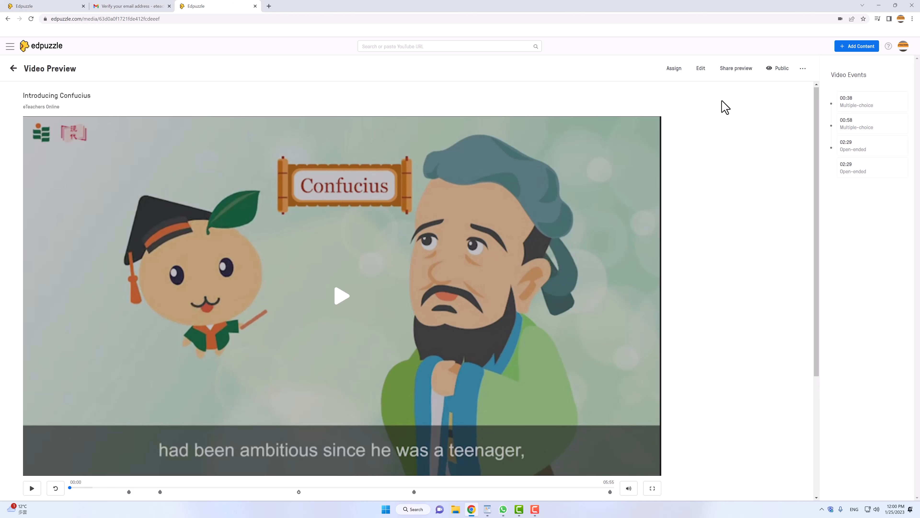
# - Start assigning the lesson and open the options for adding a new class
pyautogui.click(674, 68)
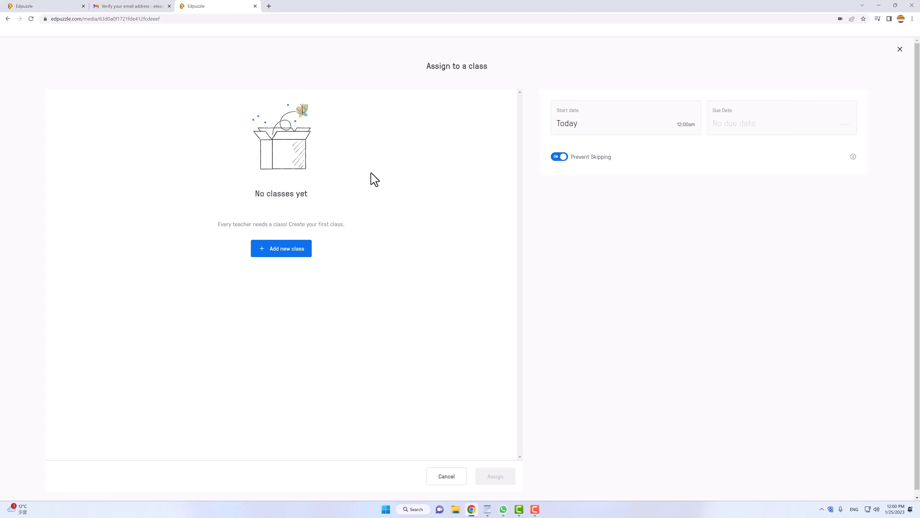
pyautogui.click(296, 254)
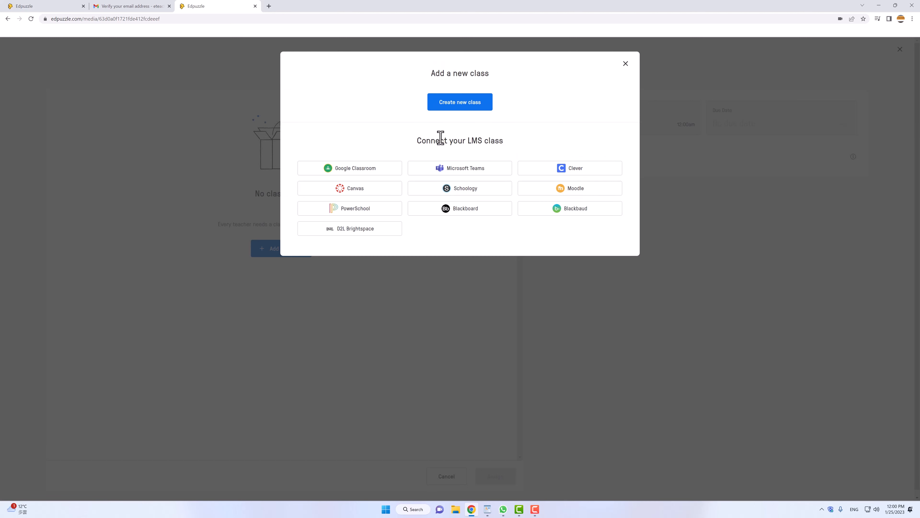
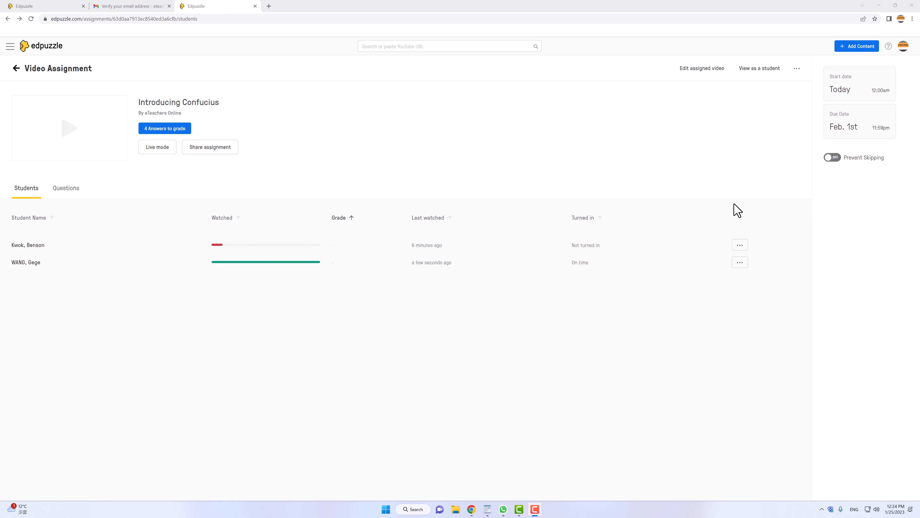
# - Check the actions available for the first student, and review the second student's viewing progress and answers
pyautogui.click(740, 247)
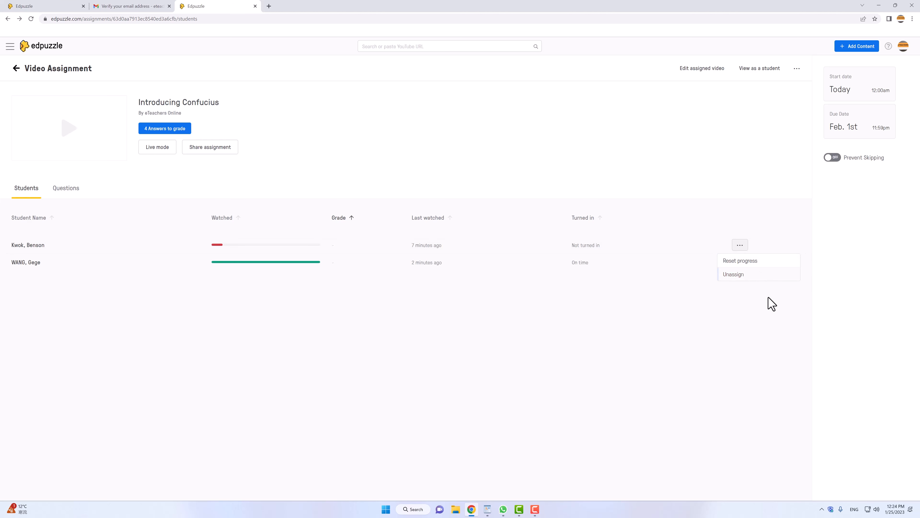
pyautogui.click(770, 306)
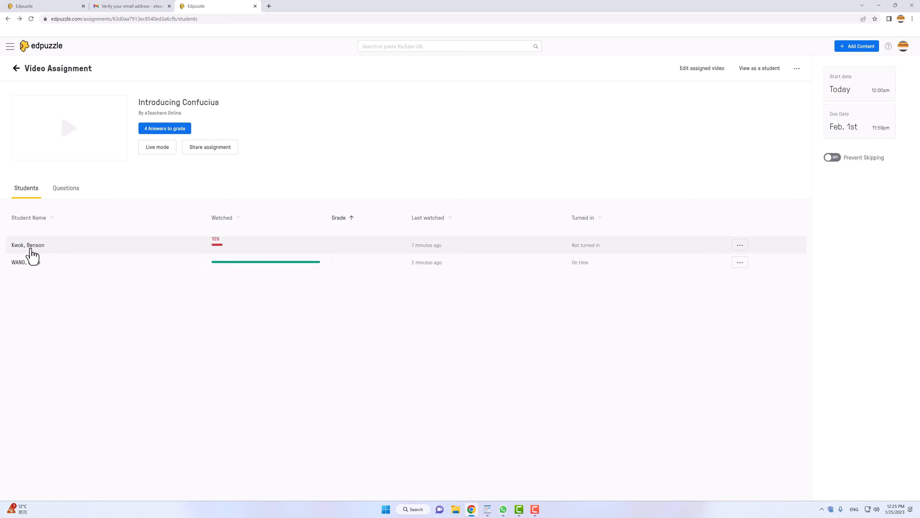
pyautogui.click(34, 269)
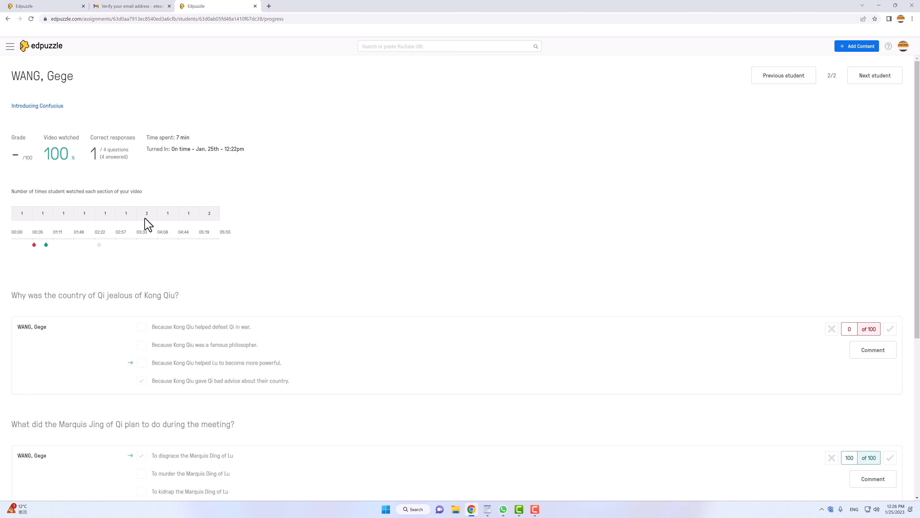
pyautogui.scroll(-3, 235, 263)
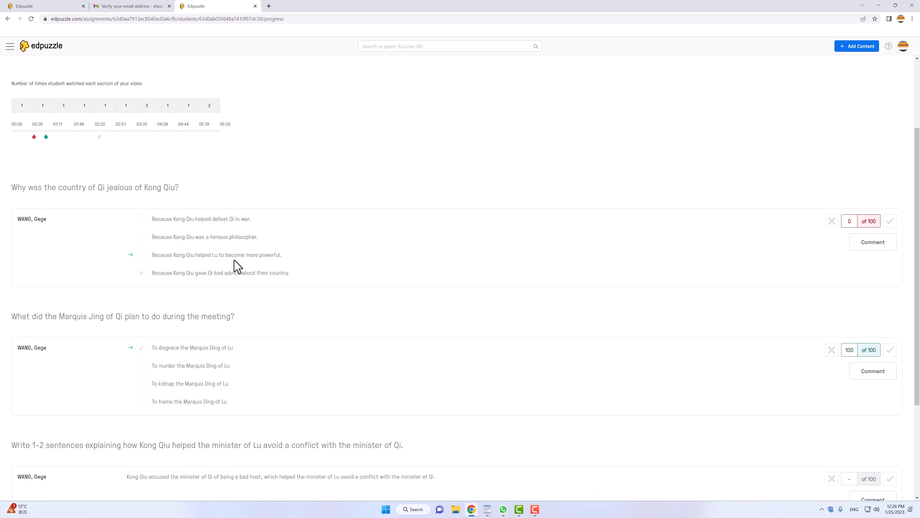
pyautogui.scroll(-4, 237, 266)
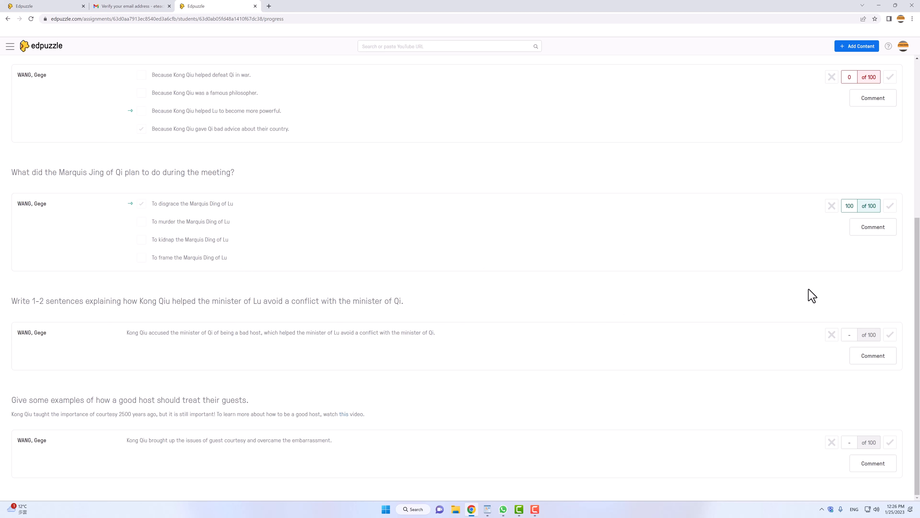
# - Try marking the student's answer about how Kong Qiu helped the minister of Lu as correct, and clear the mark
pyautogui.click(831, 335)
pyautogui.click(890, 339)
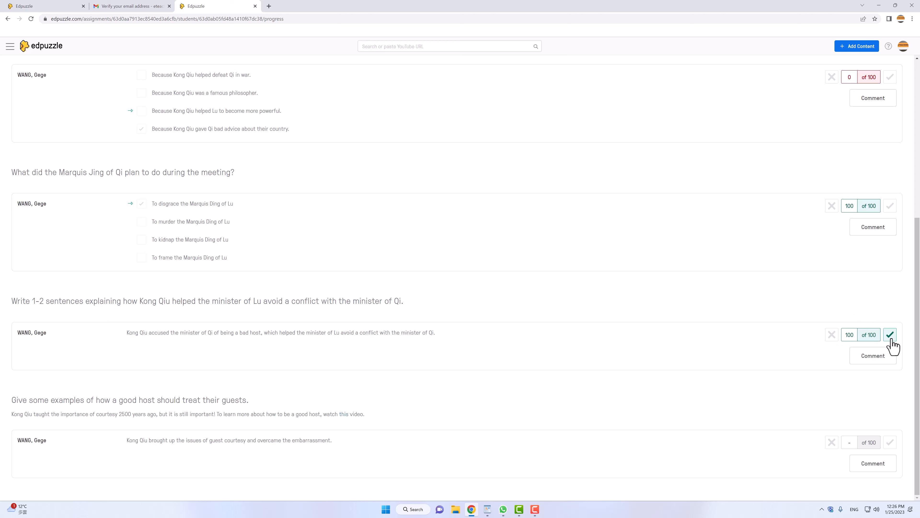
pyautogui.click(890, 338)
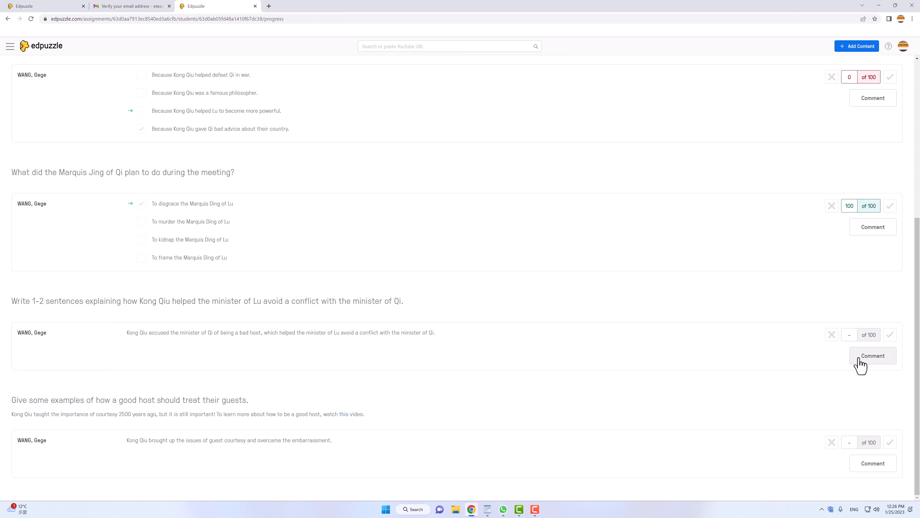
# - Score the student's answer about how Kong Qiu helped the minister of Lu 98 of 100
pyautogui.click(849, 334)
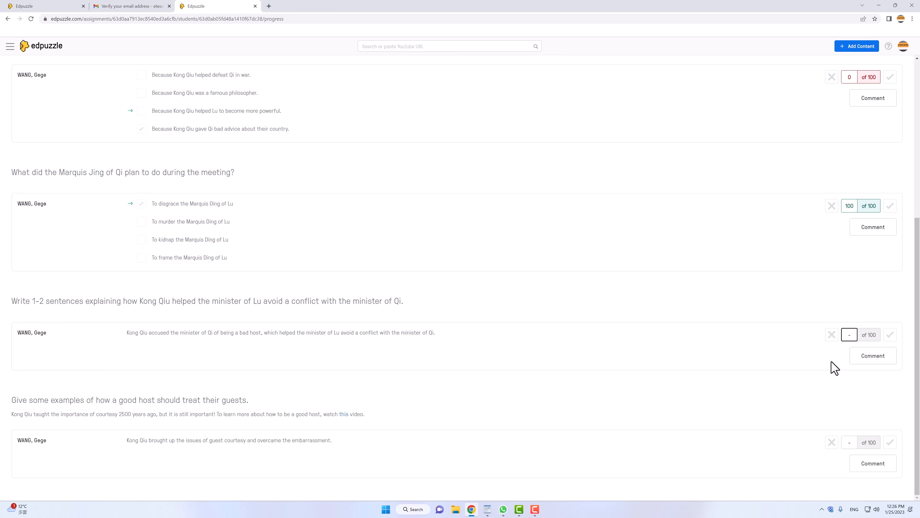
pyautogui.write('98')
pyautogui.press('Return')
# - Add the comment "Good job!" to the student's answer about how Kong Qiu helped the minister of Lu
pyautogui.click(880, 361)
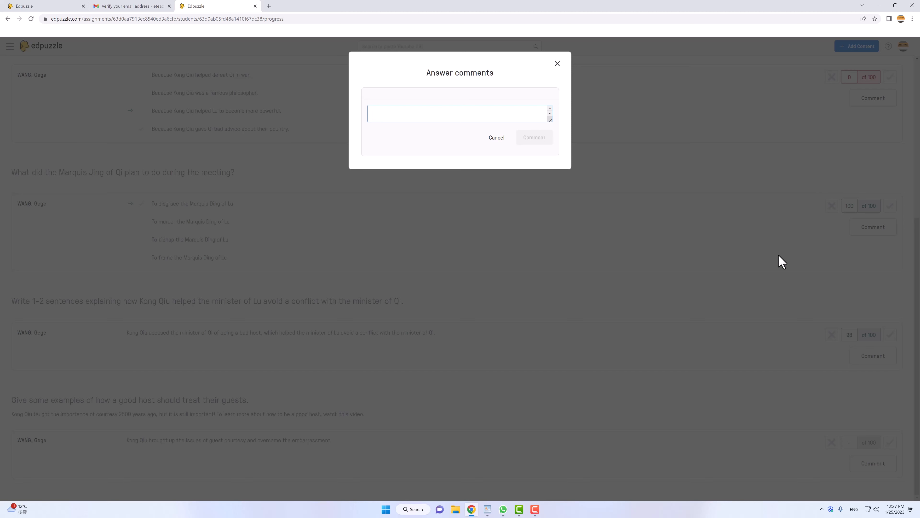
pyautogui.write('Good job!')
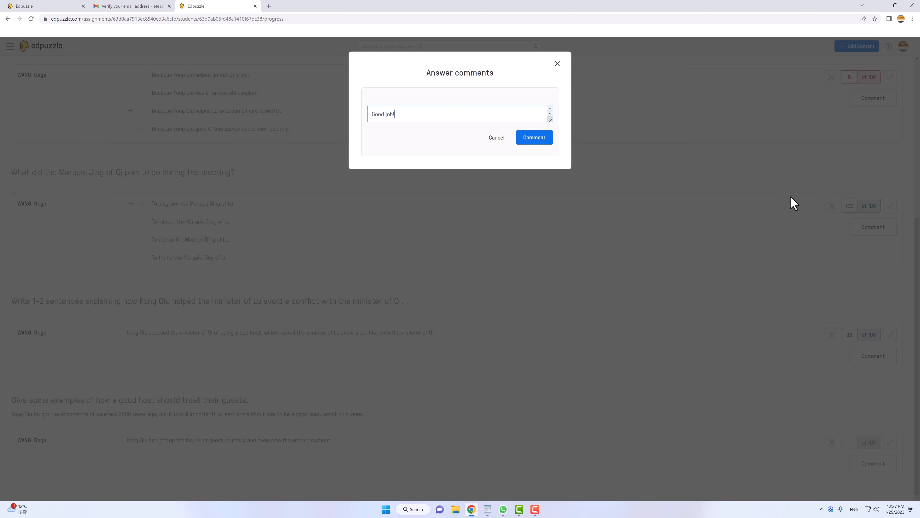
pyautogui.click(542, 141)
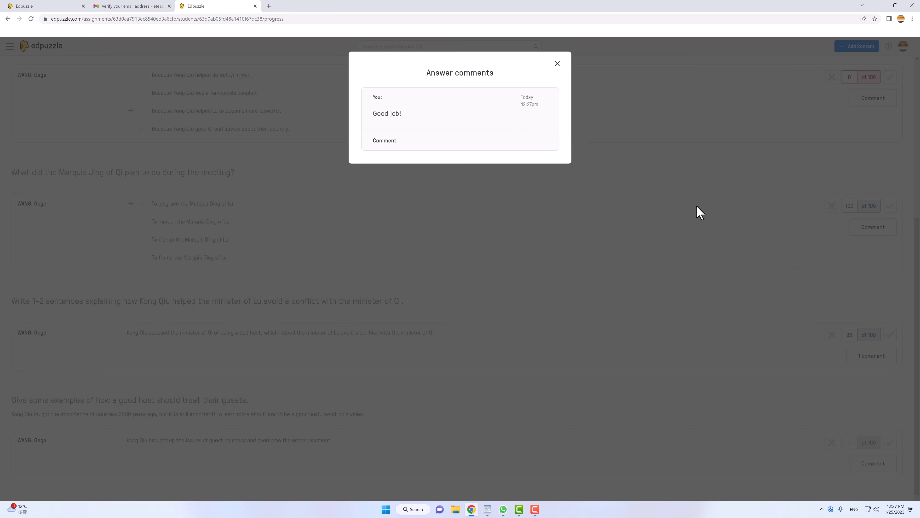
pyautogui.click(557, 64)
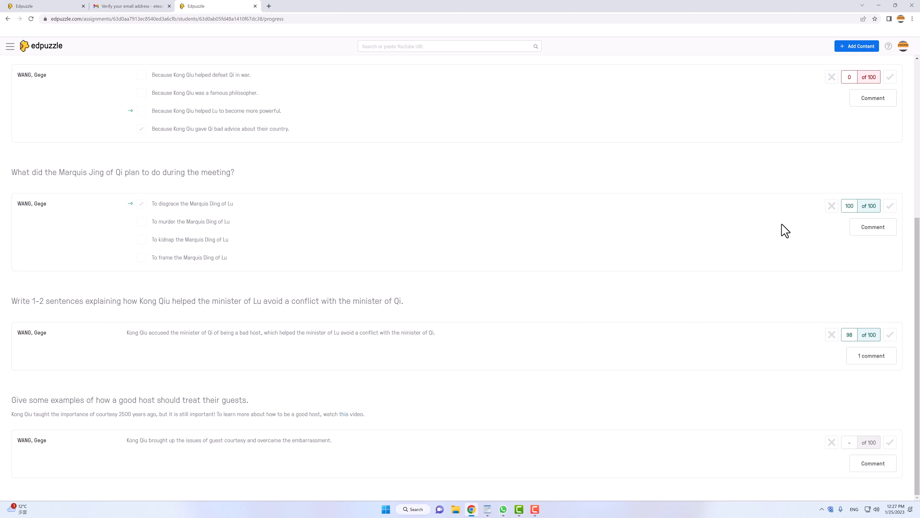
# - Review the previous student's viewing progress and answers, and return to the Introducing Confucius assignment overview
pyautogui.scroll(7, 785, 231)
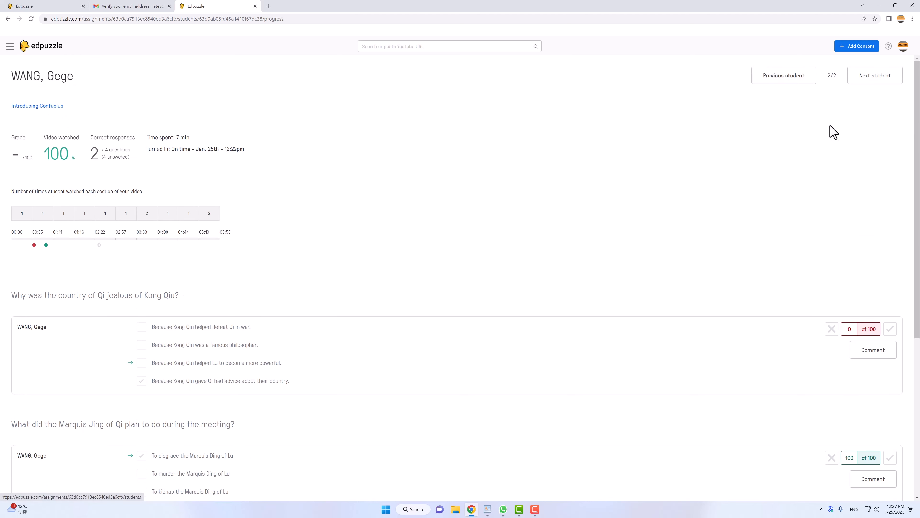
pyautogui.click(781, 85)
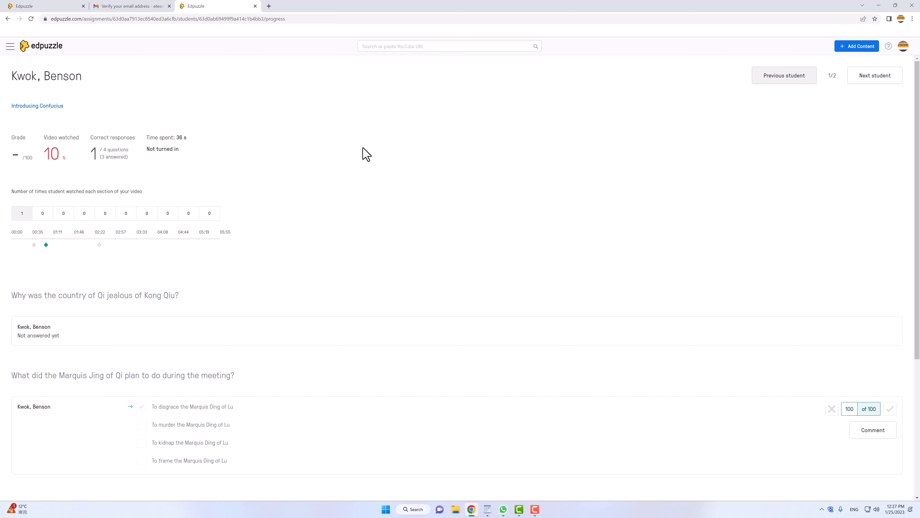
pyautogui.scroll(-5, 366, 155)
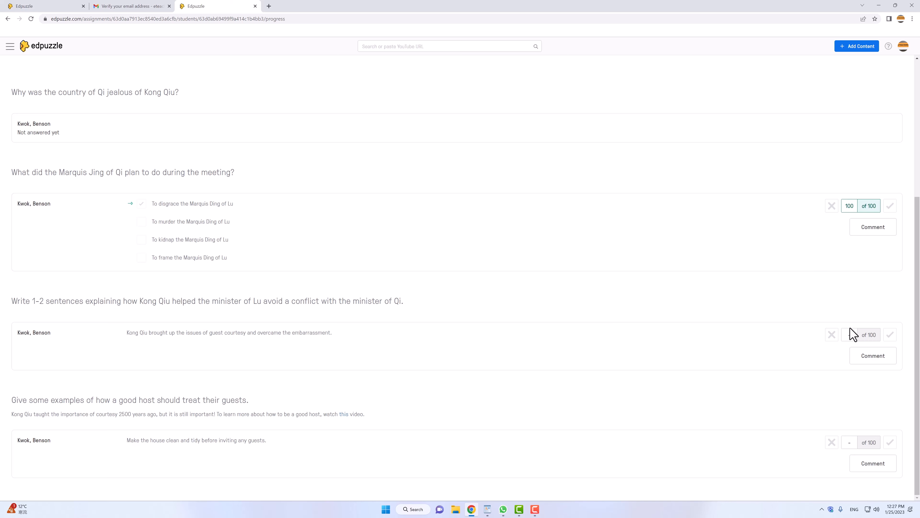
pyautogui.click(851, 335)
pyautogui.scroll(5, 851, 335)
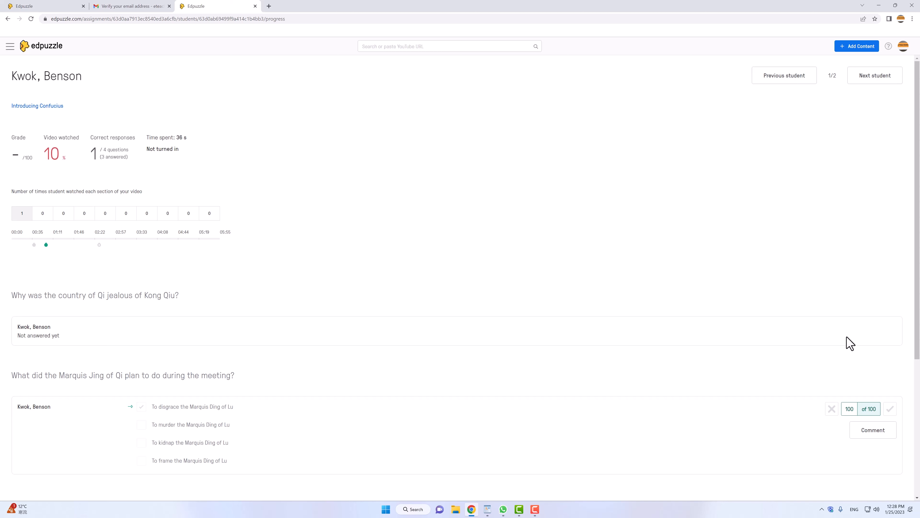
pyautogui.click(6, 18)
pyautogui.click(5, 19)
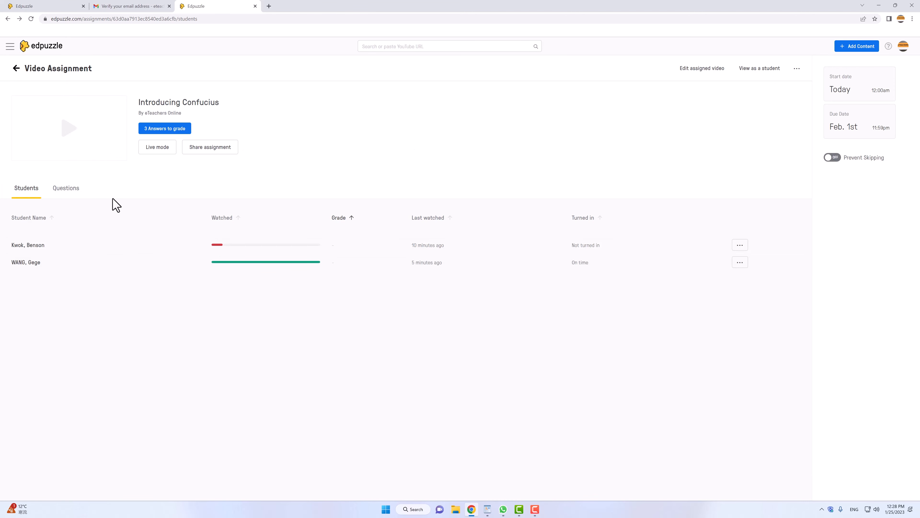
# - Check the assignment's question results, and mark all answers still pending to be graded as correct
pyautogui.click(73, 185)
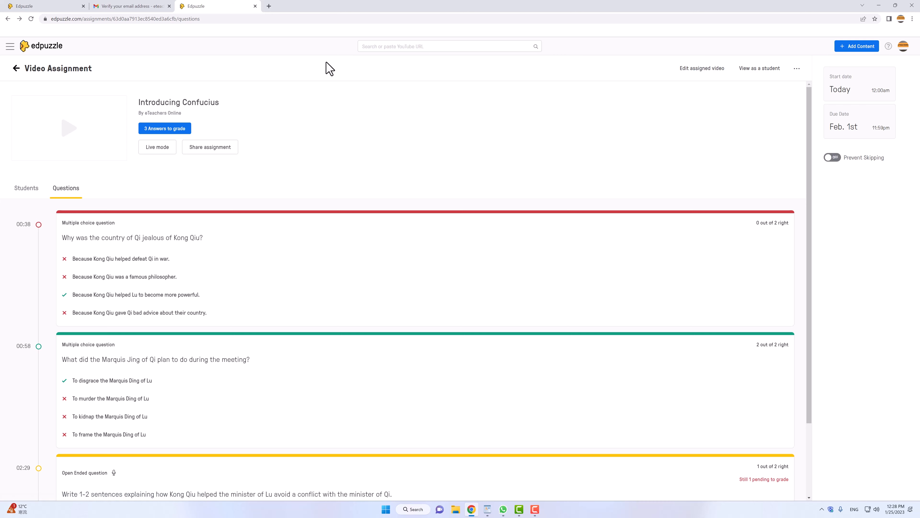
pyautogui.click(177, 129)
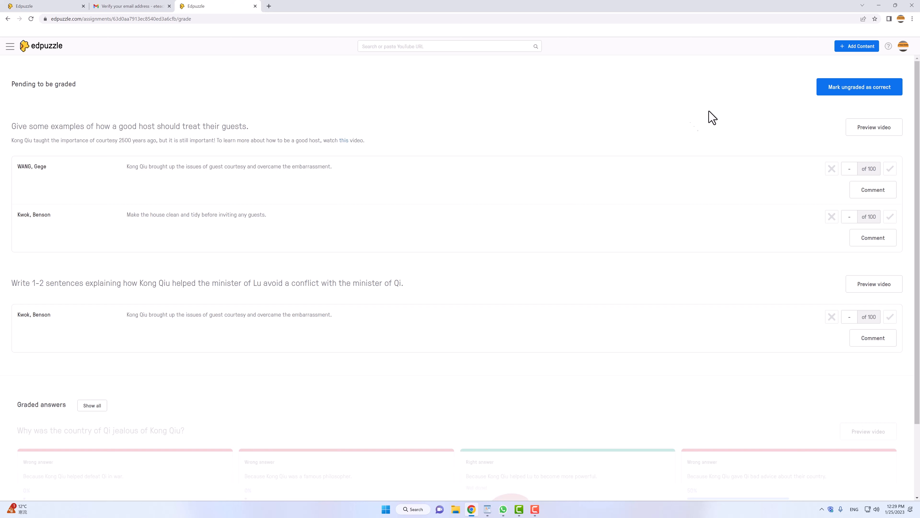
pyautogui.click(839, 90)
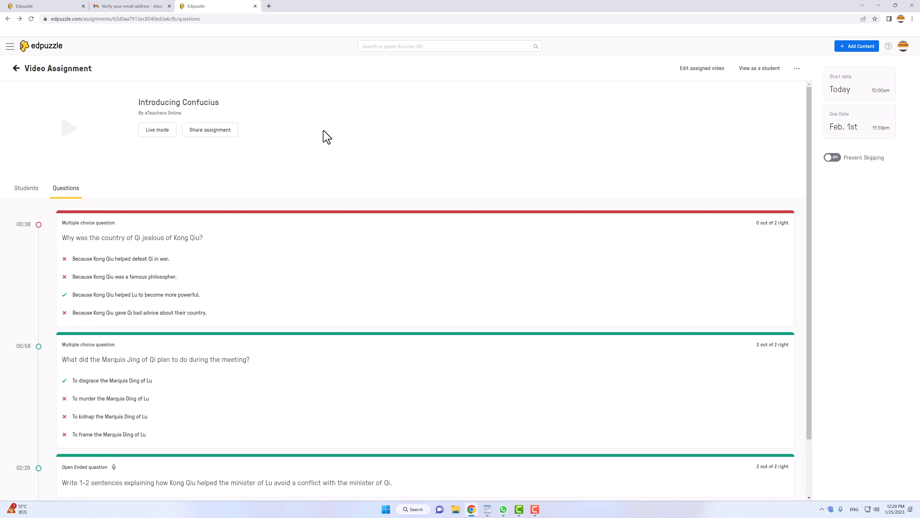
# - Start a Live Mode session of Introducing Confucius with the students of Class A
pyautogui.click(172, 138)
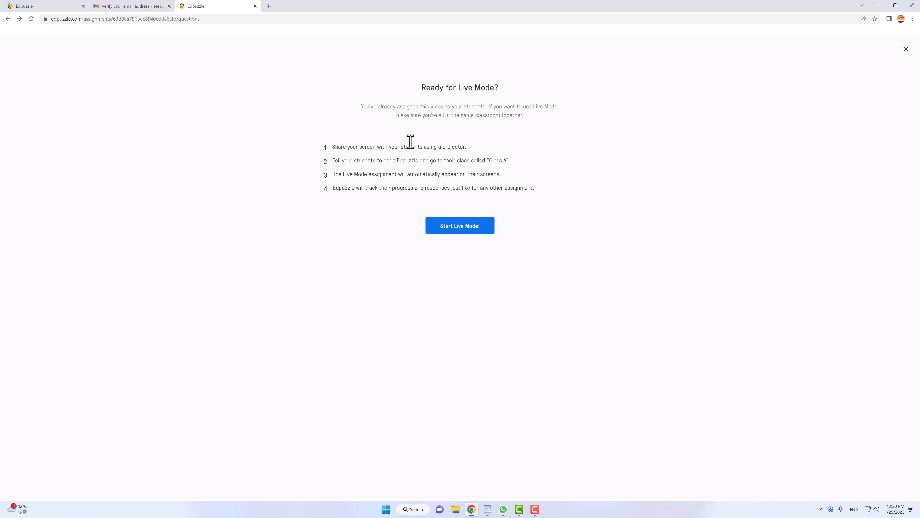
pyautogui.click(465, 229)
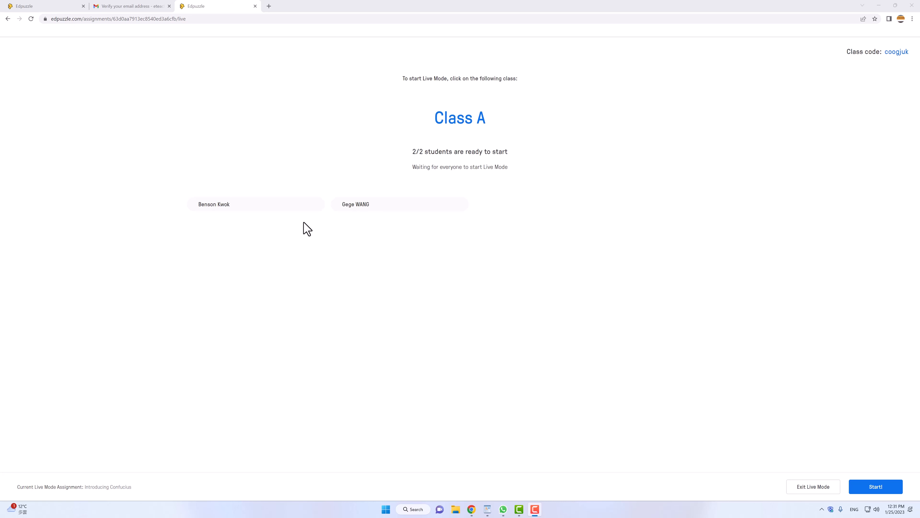
pyautogui.click(881, 495)
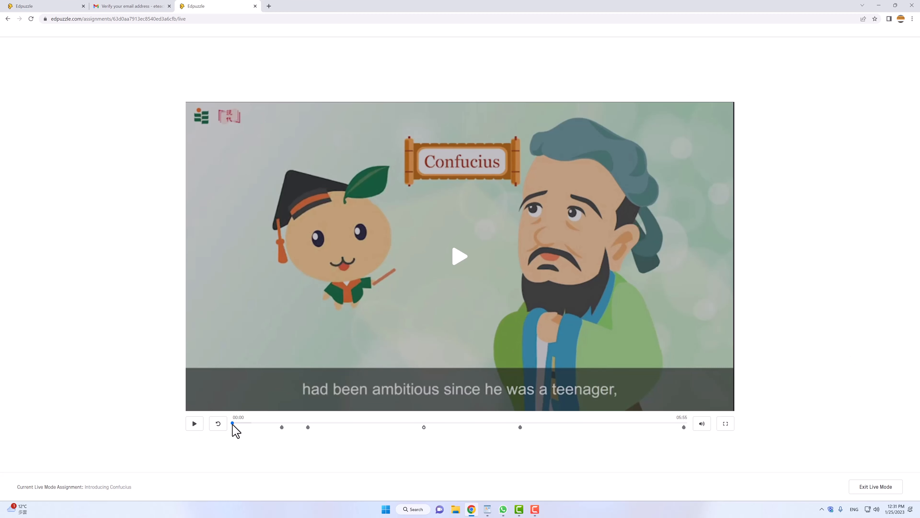
# - Try skipping ahead in the live video, and bring playback back to the first multiple-choice question around 00:38
pyautogui.moveTo(233, 424); pyautogui.dragTo(576, 457)
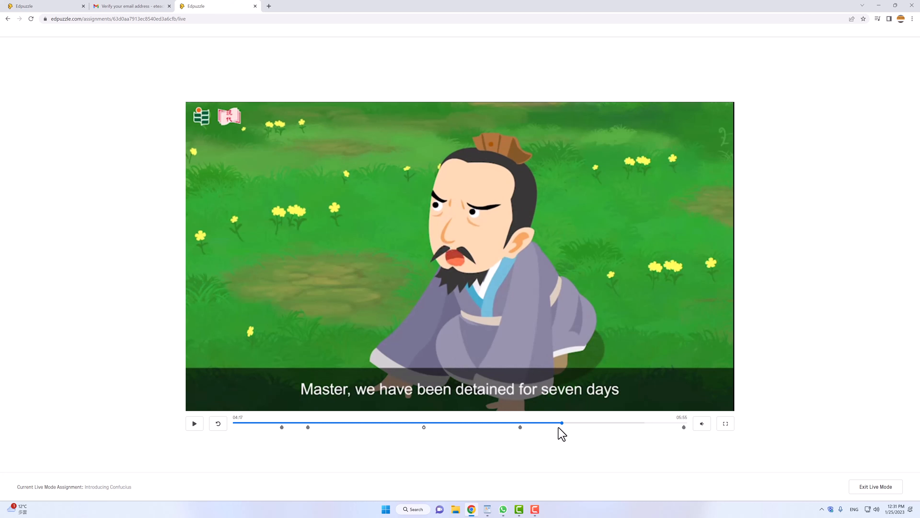
pyautogui.moveTo(561, 424); pyautogui.dragTo(279, 423)
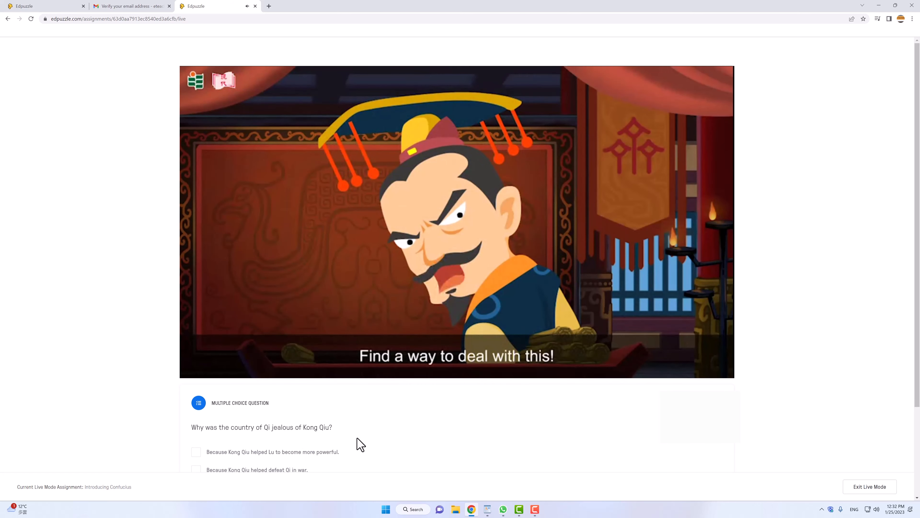
pyautogui.scroll(-2, 518, 409)
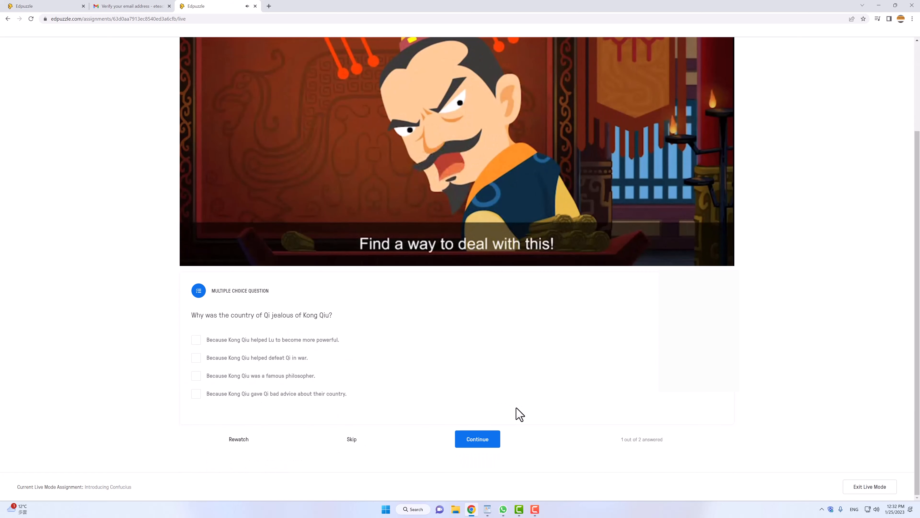
# - Continue past the question on why Qi was jealous of Kong Qiu, and show the class's responses
pyautogui.click(482, 430)
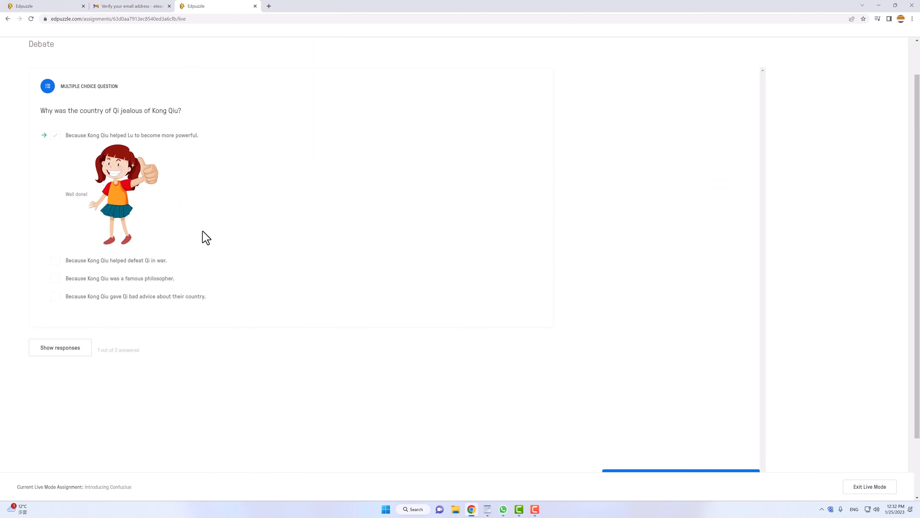
pyautogui.click(84, 346)
pyautogui.scroll(-2, 267, 354)
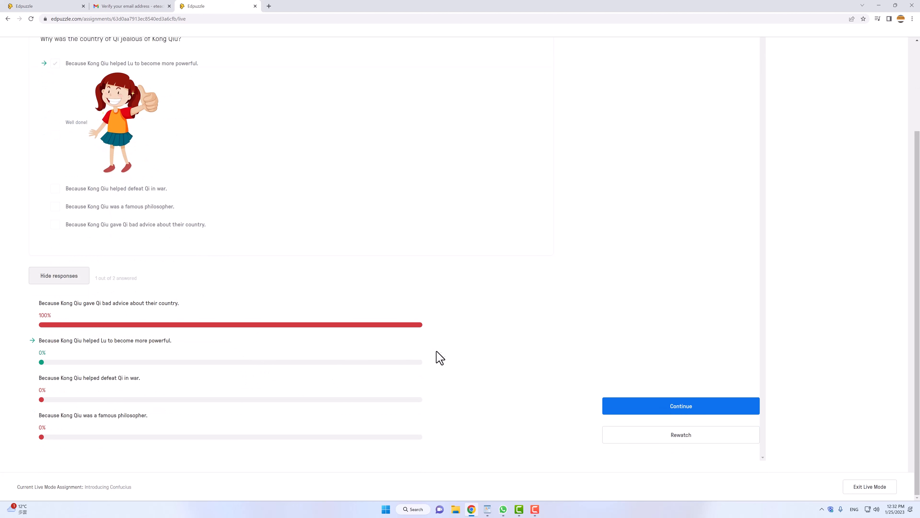
# - Continue the live video to the question about Marquis Jing of Qi's plan, and exit Live Mode
pyautogui.click(664, 405)
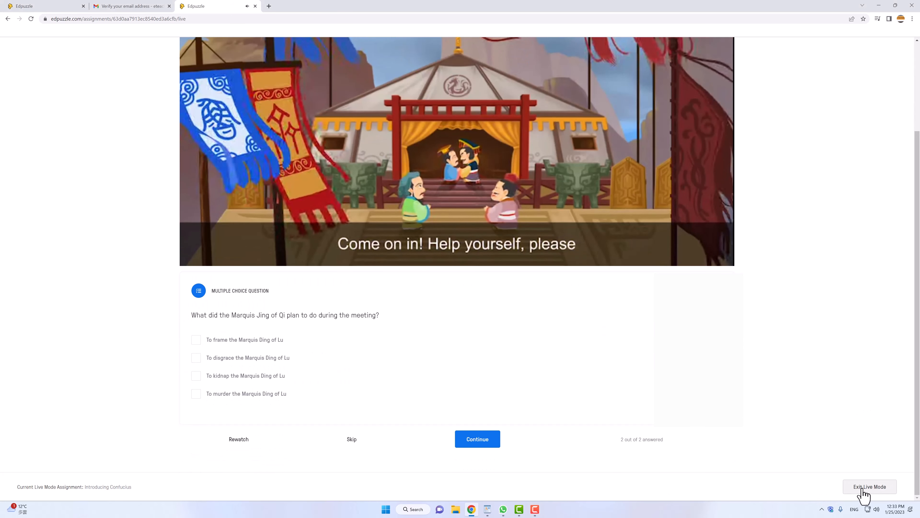
pyautogui.click(861, 490)
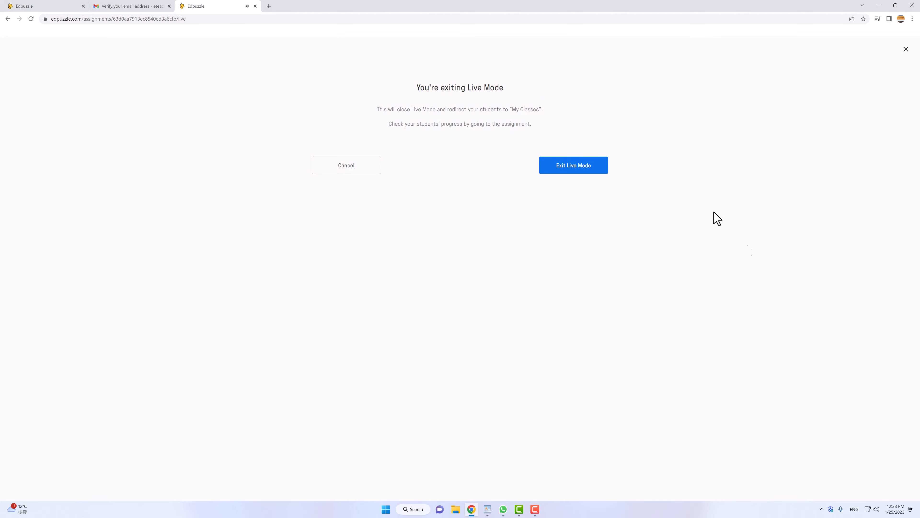
pyautogui.click(579, 170)
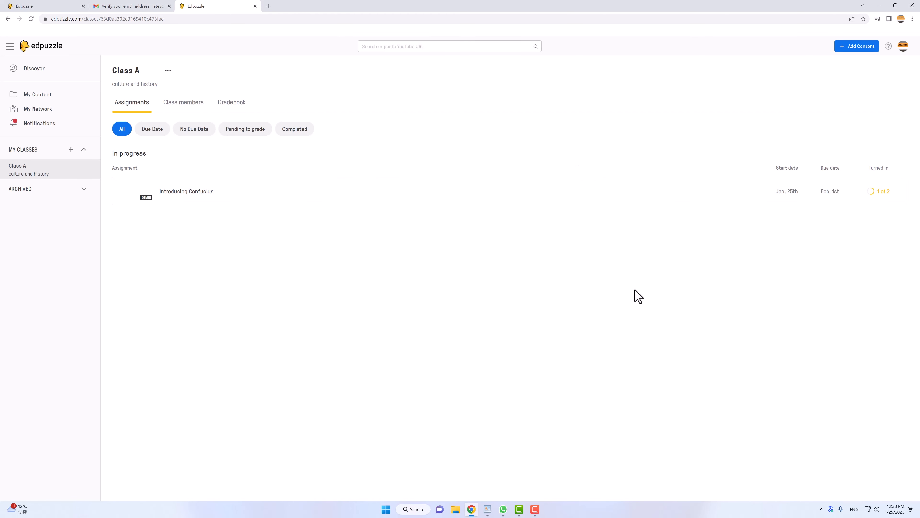